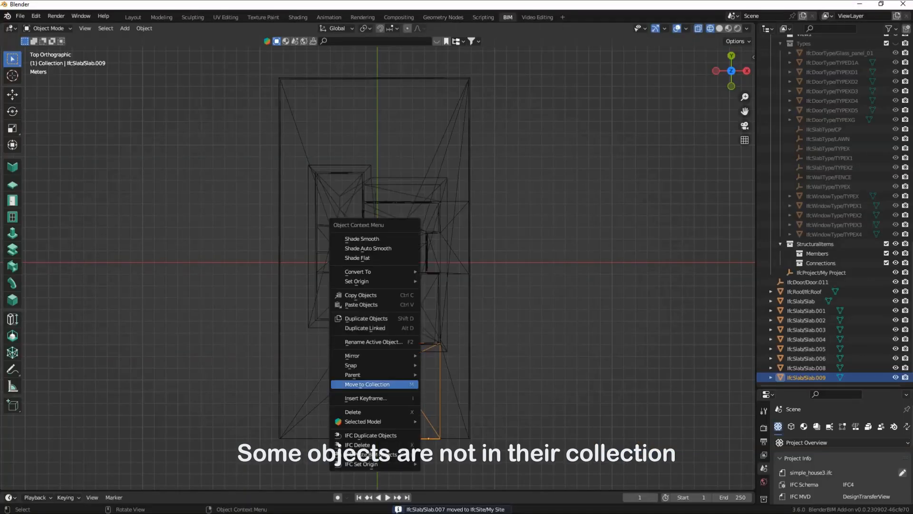
# Move Slab.009 into the IfcSite/My Site collection
pyautogui.click(373, 383)
pyautogui.moveTo(379, 383)
pyautogui.moveTo(456, 405)
pyautogui.click(542, 419)
# Move the IfcRoof object into the IfcBuildingStorey/My Storey collection under My Building
pyautogui.click(805, 301)
pyautogui.scroll(1, 377, 266)
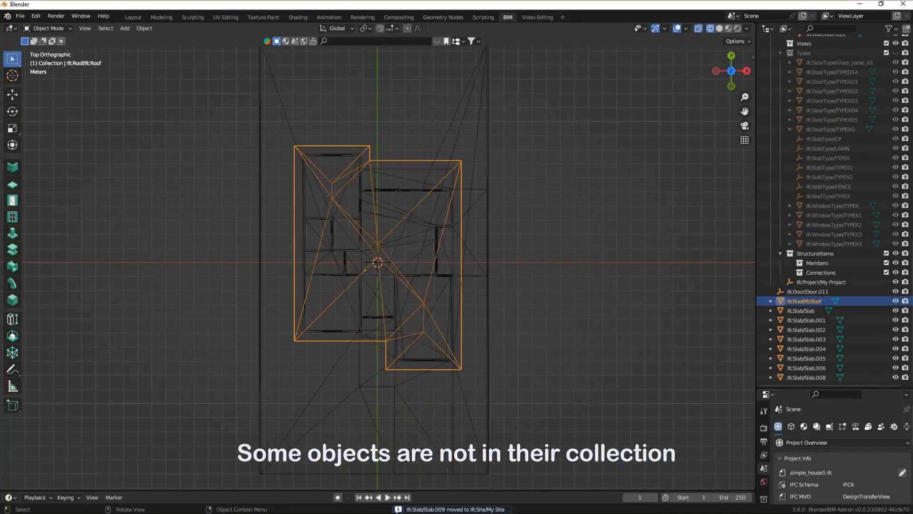
pyautogui.press('m')
pyautogui.moveTo(301, 307)
pyautogui.moveTo(384, 329)
pyautogui.moveTo(480, 354)
pyautogui.click(568, 376)
pyautogui.scroll(2, 377, 266)
# Move Slab.001 into the IfcBuildingStorey/My Storey collection under My Building
pyautogui.click(388, 326)
pyautogui.rightClick(387, 325)
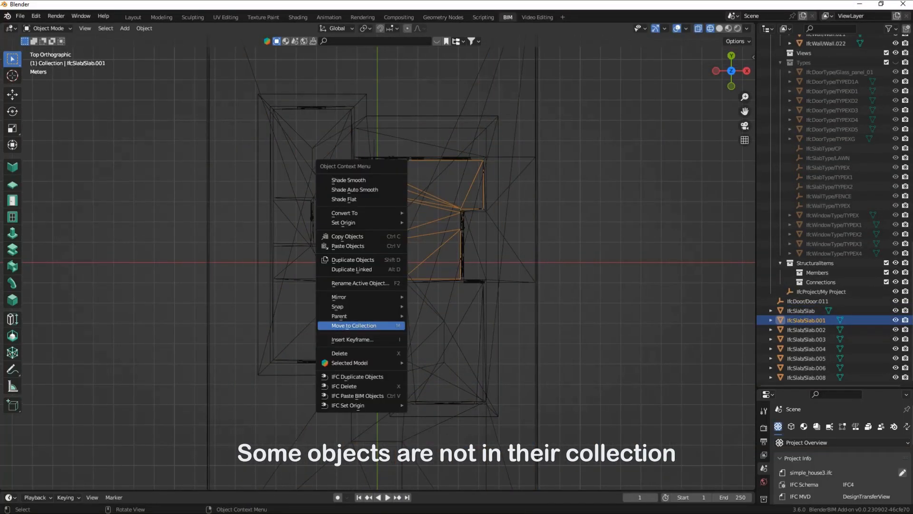
pyautogui.click(387, 325)
pyautogui.moveTo(444, 349)
pyautogui.moveTo(540, 372)
pyautogui.click(633, 394)
pyautogui.click(328, 220)
pyautogui.rightClick(328, 220)
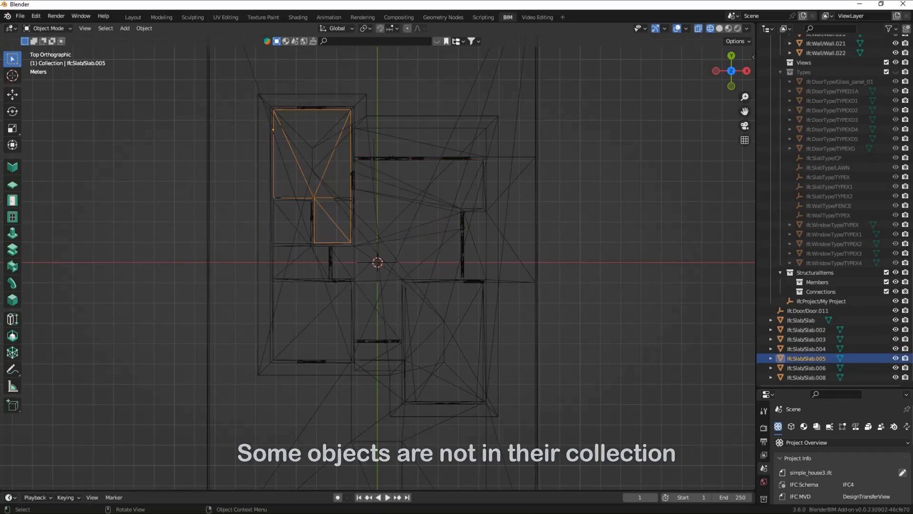
pyautogui.click(807, 311)
pyautogui.scroll(3, 618, 286)
pyautogui.moveTo(618, 285); pyautogui.dragTo(589, 252, button='middle')
pyautogui.click(732, 64)
pyautogui.rightClick(804, 311)
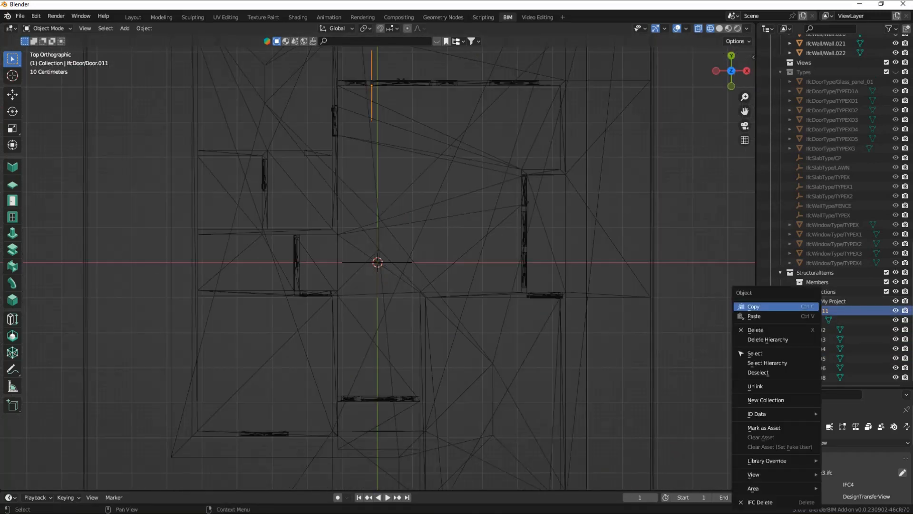
# Move the IfcSlab/Slab object into the IfcSite/My Site collection
pyautogui.click(801, 320)
pyautogui.rightClick(799, 320)
pyautogui.rightClick(673, 319)
pyautogui.click(673, 319)
pyautogui.moveTo(673, 319)
pyautogui.moveTo(732, 343)
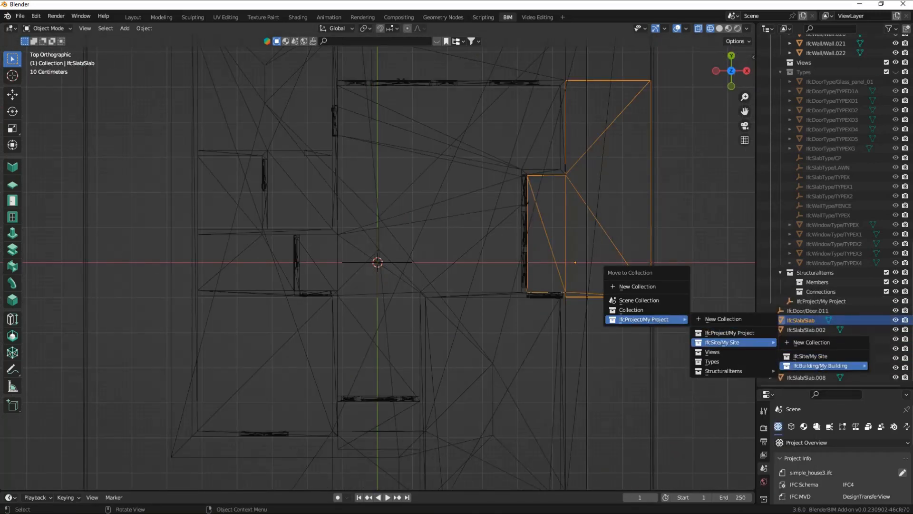
pyautogui.moveTo(820, 366)
pyautogui.click(737, 389)
# Move the remaining loose slabs, Slab.002 through Slab.008, together into the IfcBuildingStorey/My Storey collection
pyautogui.click(806, 330)
pyautogui.keyDown('shift'); pyautogui.click(806, 377); pyautogui.keyUp('shift')
pyautogui.rightClick(589, 323)
pyautogui.click(590, 322)
pyautogui.moveTo(590, 323)
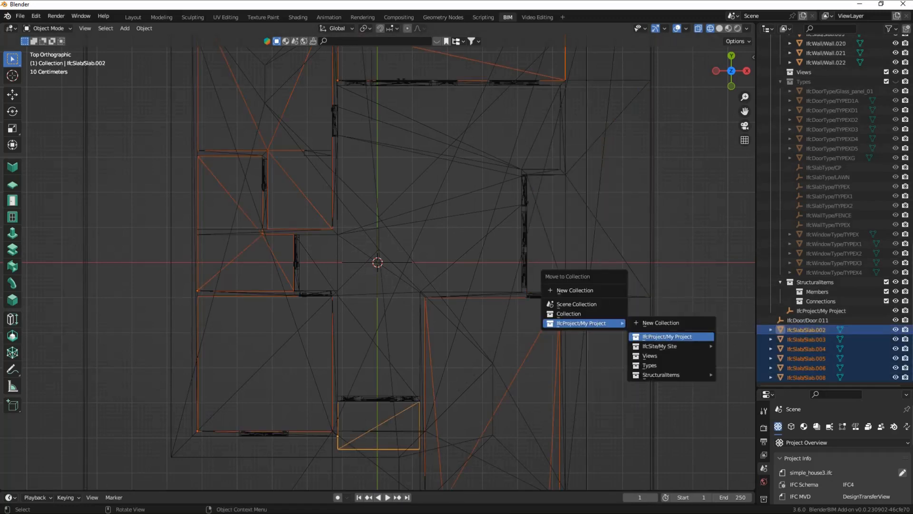
pyautogui.moveTo(666, 347)
pyautogui.moveTo(756, 369)
pyautogui.click(836, 391)
# Save the IFC project
pyautogui.click(694, 285)
pyautogui.scroll(-4, 694, 285)
pyautogui.moveTo(735, 75); pyautogui.dragTo(728, 38)
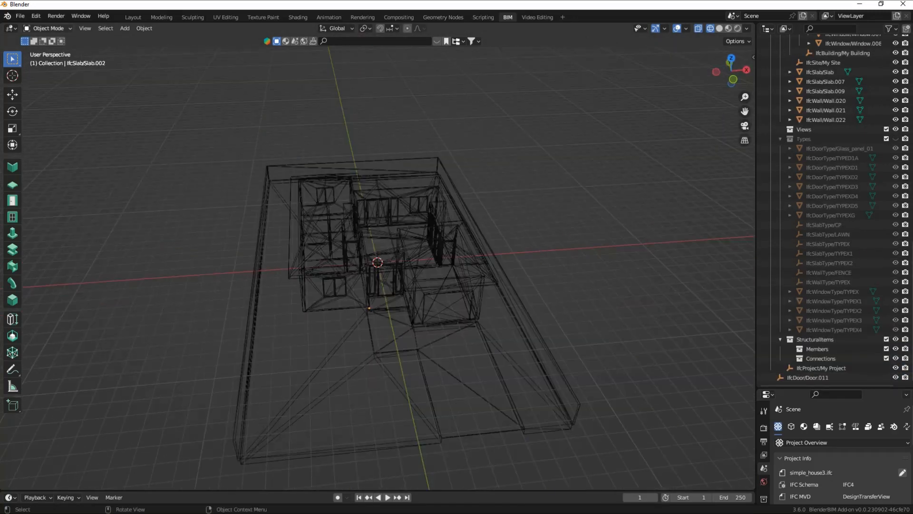
pyautogui.click(20, 15)
pyautogui.click(33, 129)
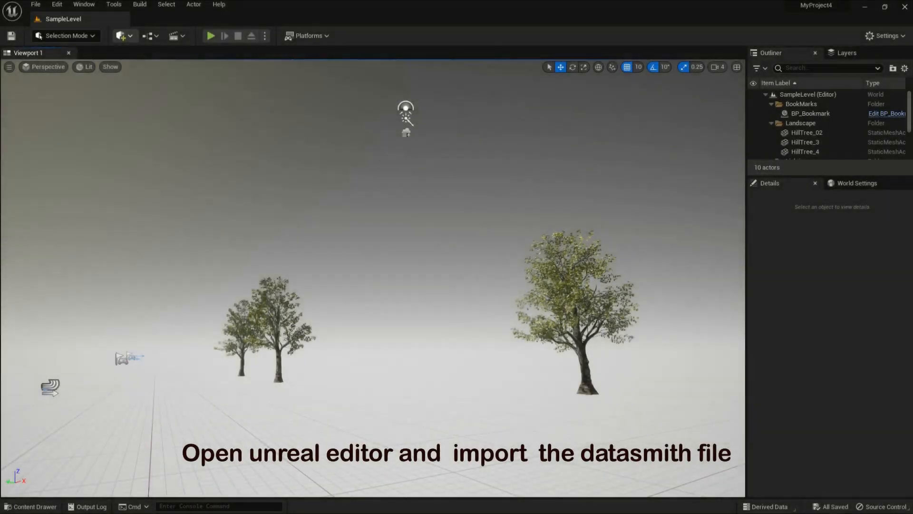
# Switch to Unreal Editor and import simple_house3.ifc as a Datasmith file into the Content folder
pyautogui.click(121, 36)
pyautogui.moveTo(150, 113)
pyautogui.click(233, 128)
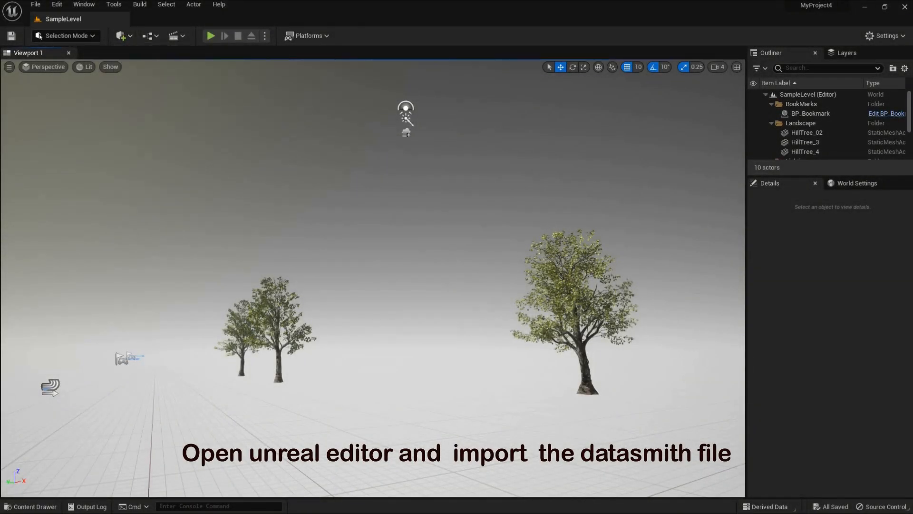
pyautogui.click(228, 191)
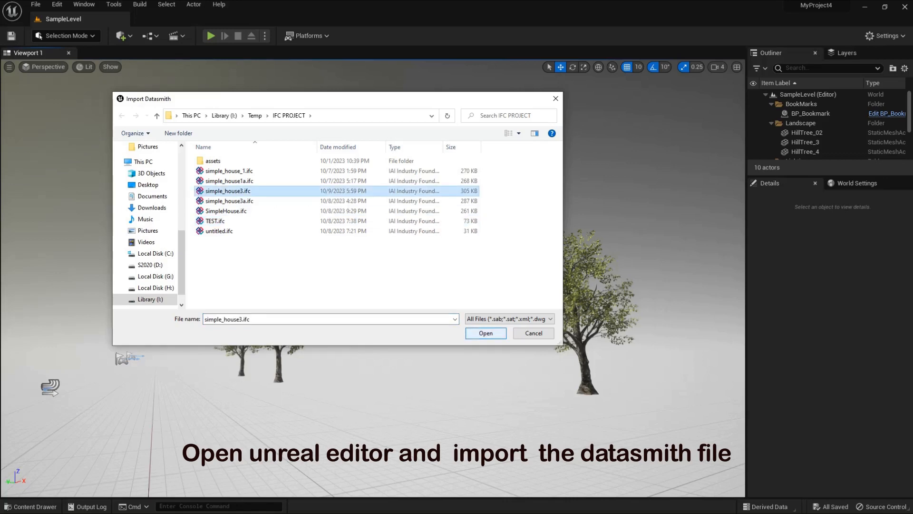
pyautogui.click(485, 333)
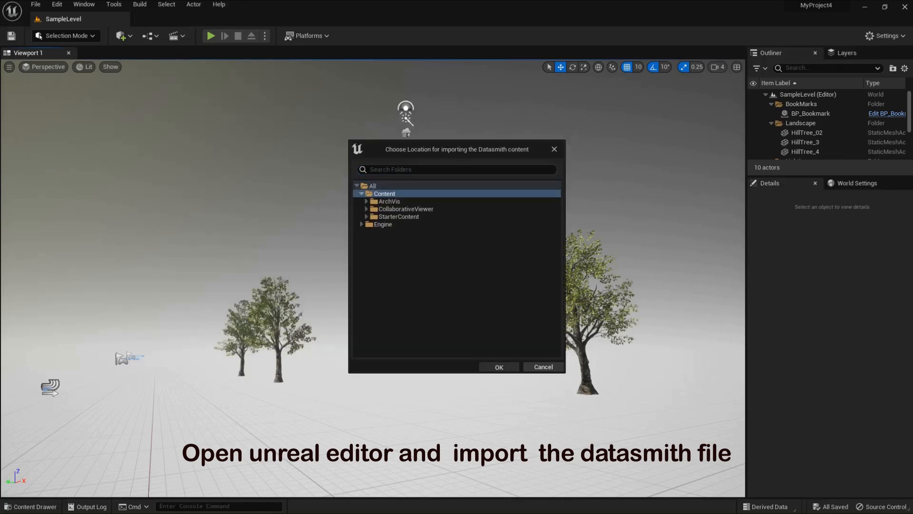
pyautogui.click(498, 367)
pyautogui.click(508, 344)
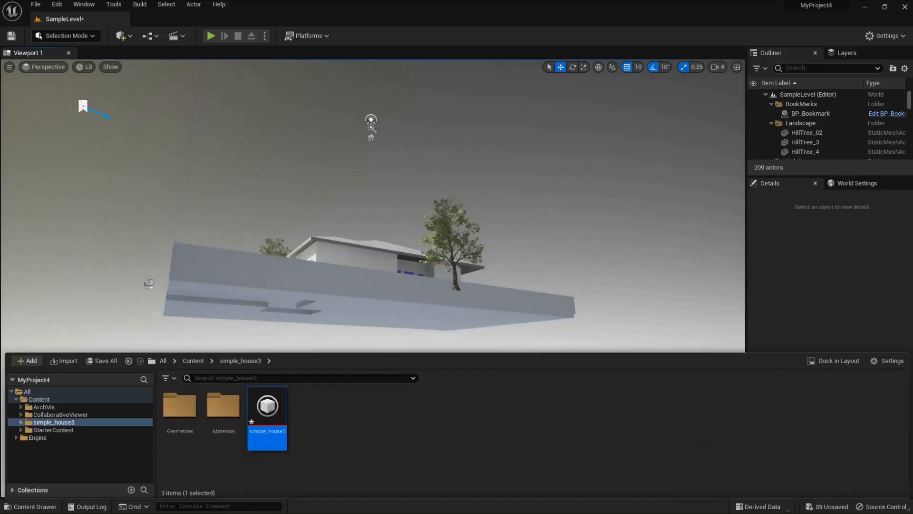
# Move the tree HillTree_3 away from the house towards the edge of the front yard
pyautogui.moveTo(373, 205); pyautogui.dragTo(387, 237, button='right')
pyautogui.press('e')
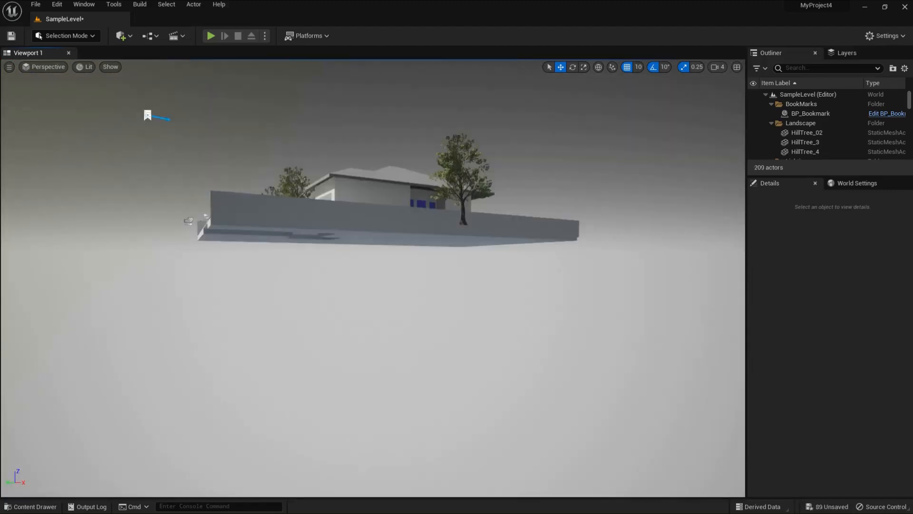
pyautogui.press('e')
pyautogui.press('a')
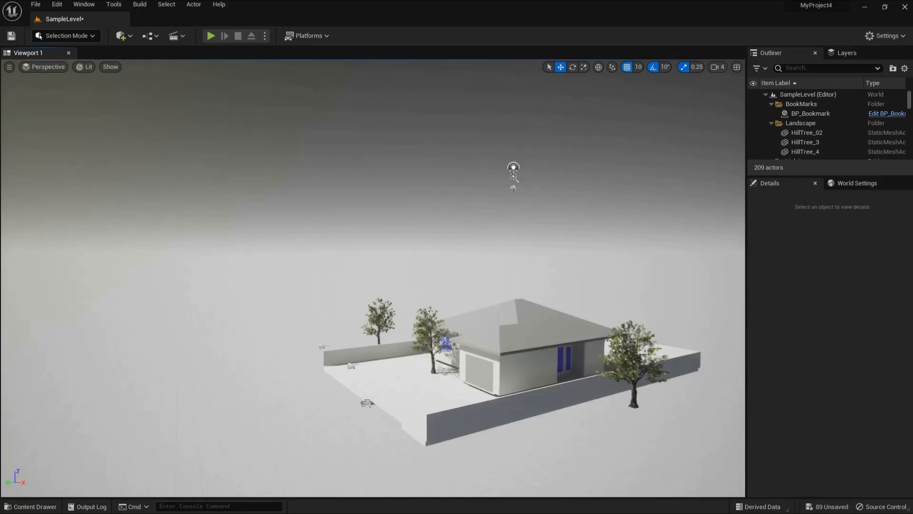
pyautogui.rightClick(520, 221)
pyautogui.click(428, 364)
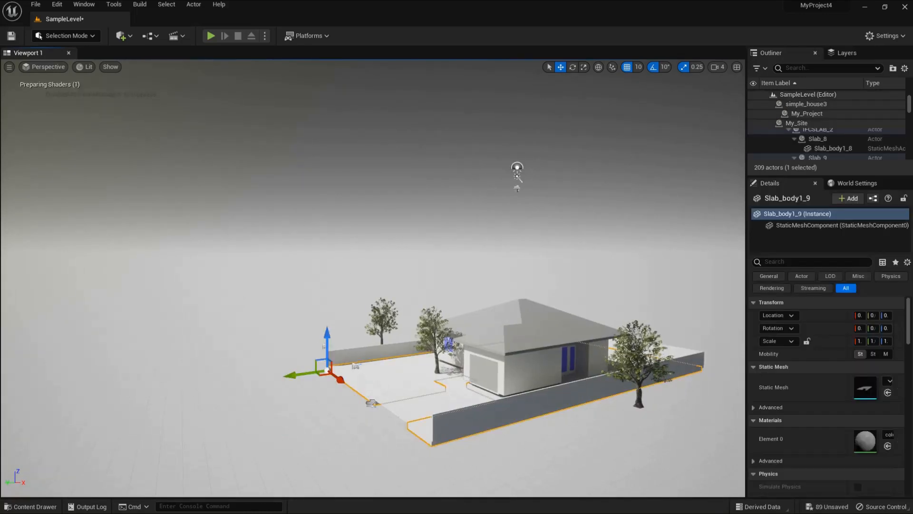
pyautogui.click(433, 351)
pyautogui.moveTo(408, 377); pyautogui.dragTo(387, 382)
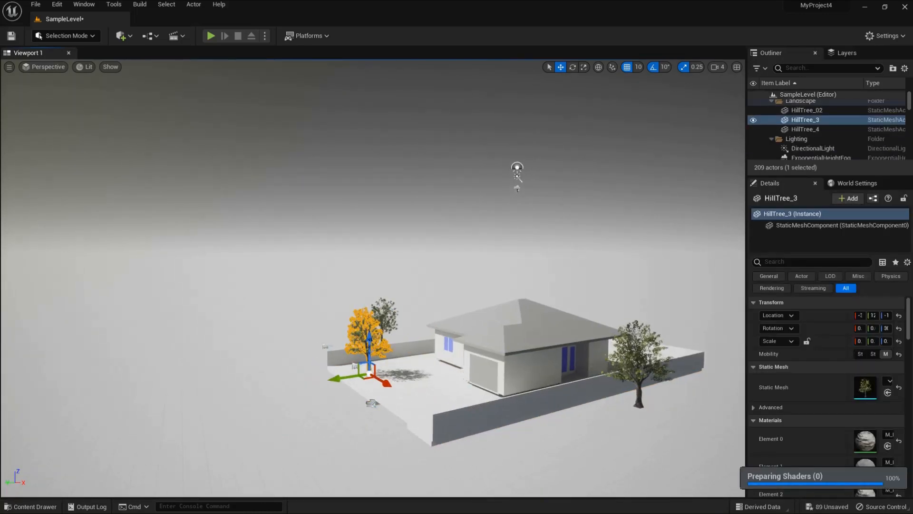
# In the top view, duplicate HillTree_3 and place the copy in the yard behind the house
pyautogui.click(44, 67)
pyautogui.click(45, 99)
pyautogui.rightClick(365, 410)
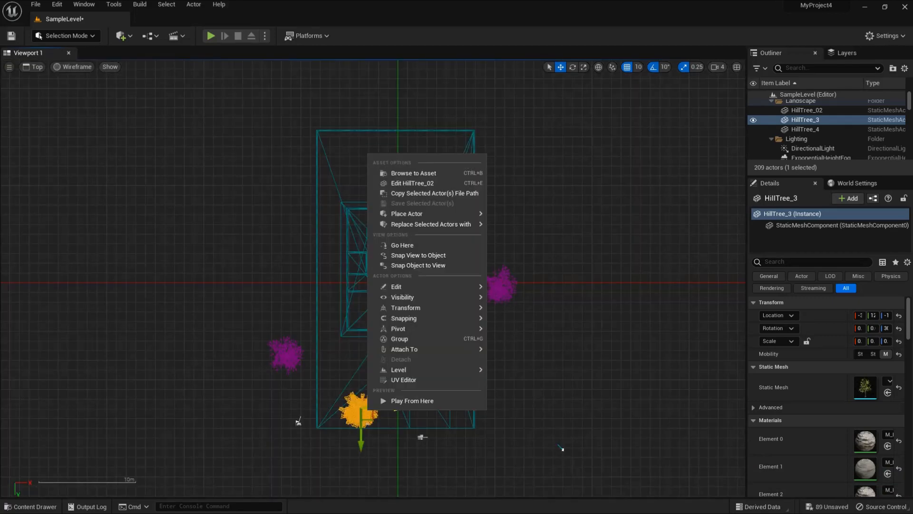
pyautogui.moveTo(395, 285)
pyautogui.click(523, 330)
pyautogui.moveTo(366, 421); pyautogui.dragTo(366, 172)
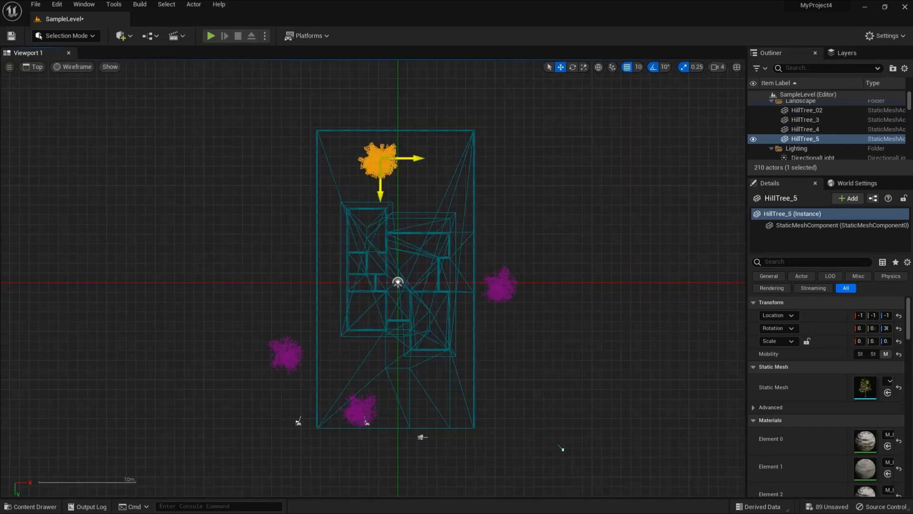
# Duplicate the tree outside the site's east boundary and place the copy in the rear yard's northeast part
pyautogui.rightClick(499, 285)
pyautogui.moveTo(532, 161)
pyautogui.click(656, 216)
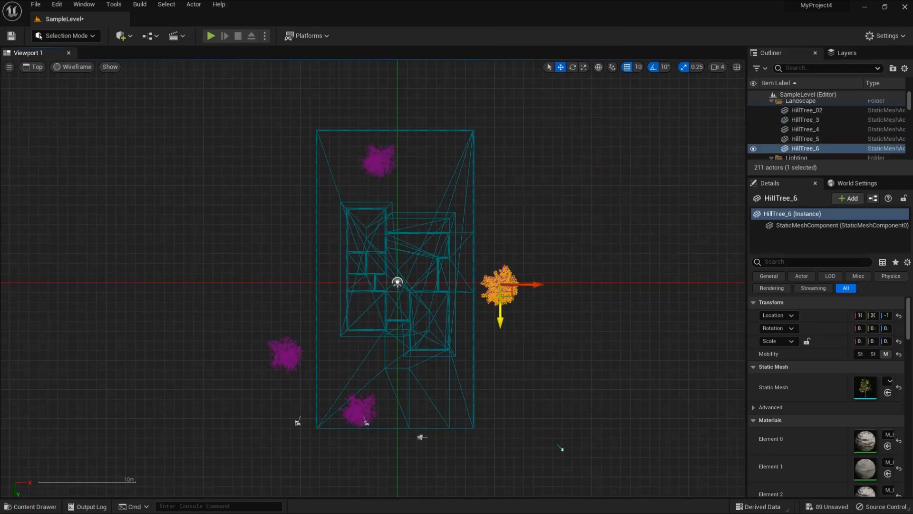
pyautogui.moveTo(501, 322); pyautogui.dragTo(501, 210)
pyautogui.moveTo(536, 172); pyautogui.dragTo(479, 172)
# Nudge the first rear-yard tree copy slightly towards the house and return to the perspective view
pyautogui.click(379, 162)
pyautogui.moveTo(379, 196); pyautogui.dragTo(379, 200)
pyautogui.click(573, 172)
pyautogui.scroll(-2, 573, 172)
pyautogui.click(34, 67)
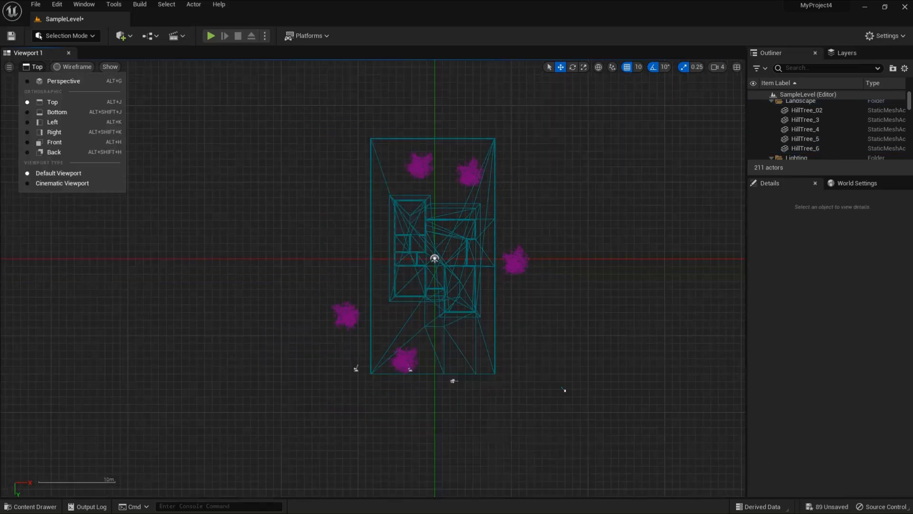
pyautogui.click(63, 80)
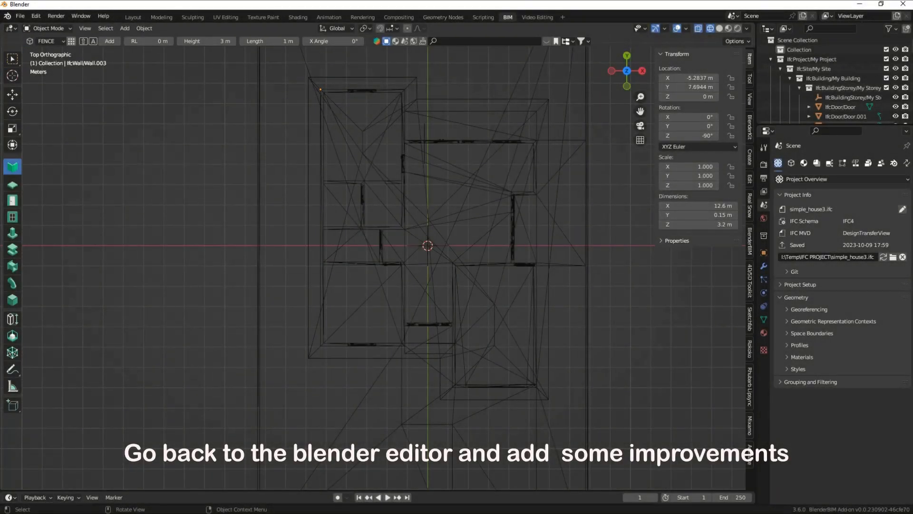
# Switch back to Blender and create a new ELEMENTEDWALL wall type named TYPEX1
pyautogui.click(71, 40)
pyautogui.click(207, 72)
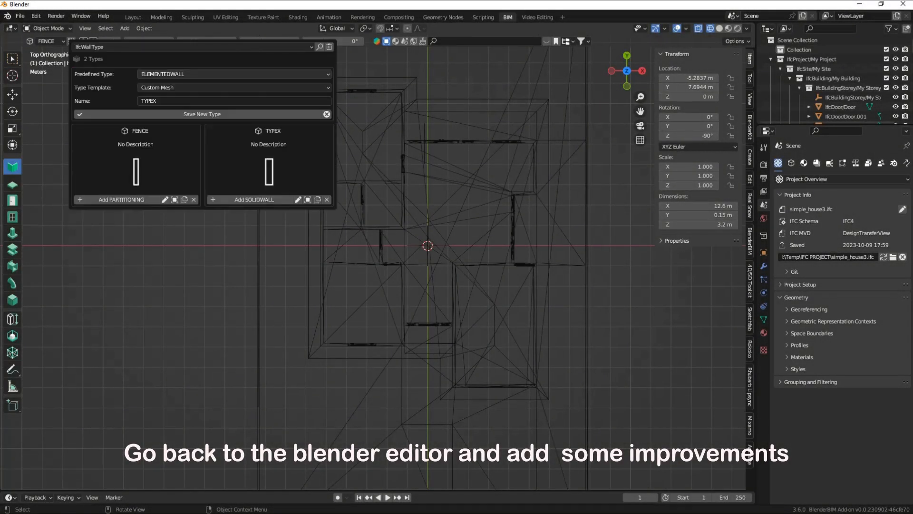
pyautogui.click(210, 87)
pyautogui.click(209, 107)
pyautogui.click(210, 101)
pyautogui.click(202, 114)
pyautogui.click(202, 47)
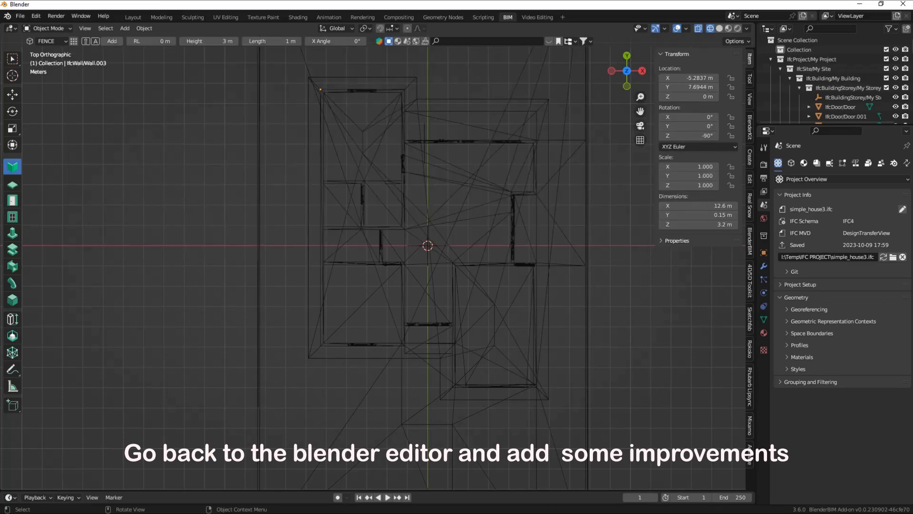
# Add a TYPEX1 wall and move it beside the house's southwest corner, at about X -6.33 m, Y -4.84 m
pyautogui.click(111, 41)
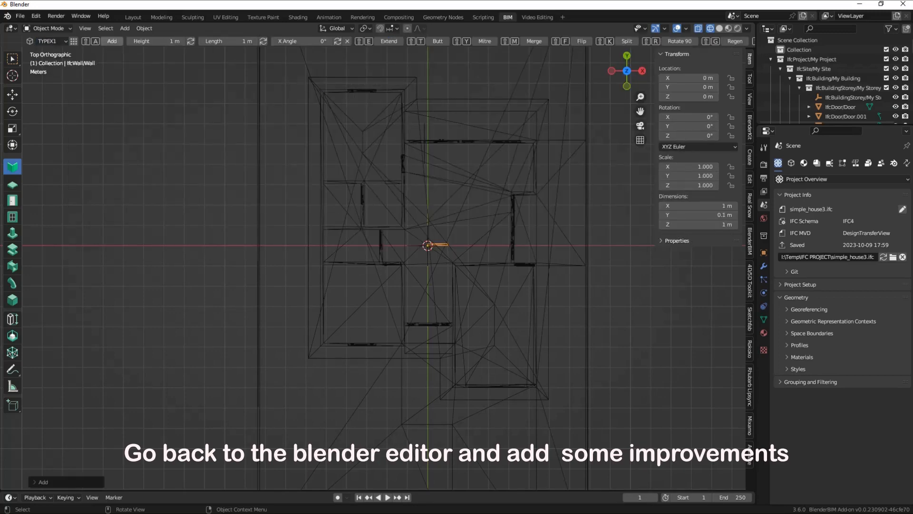
pyautogui.scroll(1, 378, 260)
pyautogui.click(12, 94)
pyautogui.moveTo(474, 243); pyautogui.dragTo(322, 243)
pyautogui.moveTo(284, 203); pyautogui.dragTo(283, 321)
pyautogui.scroll(3, 376, 263)
pyautogui.keyDown('shift'); pyautogui.moveTo(285, 342); pyautogui.dragTo(345, 189, button='middle'); pyautogui.keyUp('shift')
pyautogui.scroll(2, 378, 259)
# Set the thickness of the new wall's material layer to 0.05 m
pyautogui.click(764, 192)
pyautogui.click(764, 205)
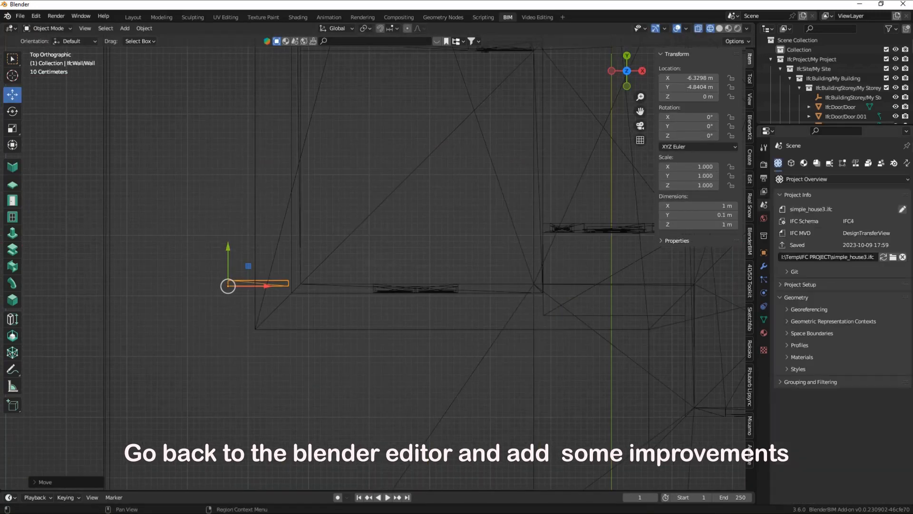
pyautogui.click(804, 163)
pyautogui.click(893, 323)
pyautogui.click(891, 422)
pyautogui.scroll(-3, 891, 421)
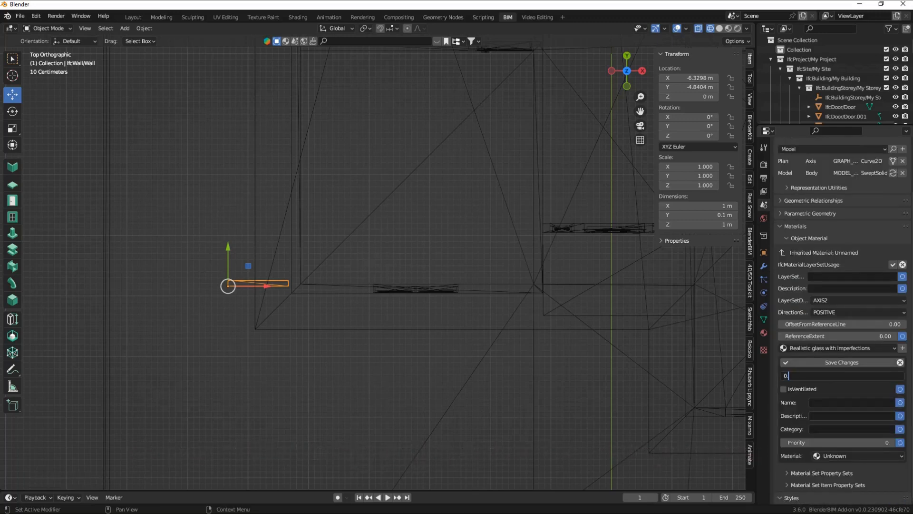
pyautogui.click(842, 362)
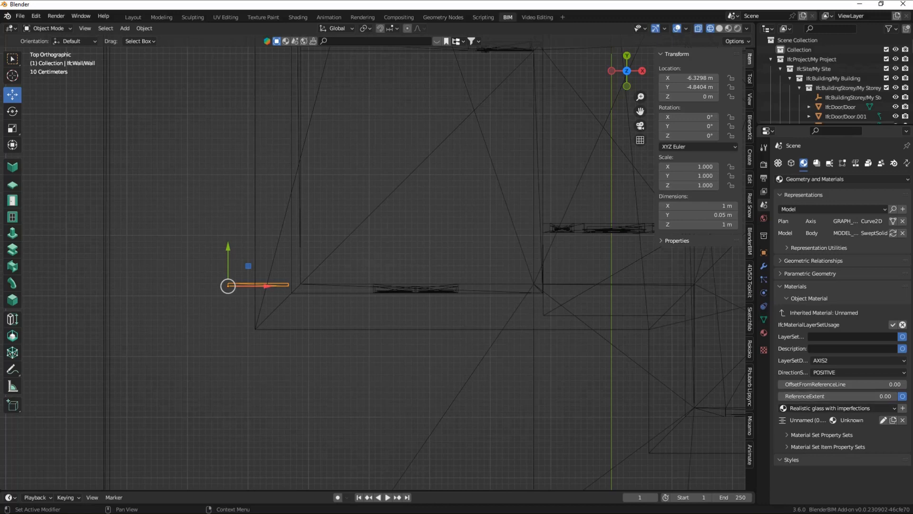
pyautogui.click(882, 420)
pyautogui.scroll(-3, 883, 420)
pyautogui.click(841, 362)
pyautogui.scroll(4, 378, 262)
# Rotate the new wall 90° with the wall tool
pyautogui.click(12, 167)
pyautogui.scroll(-2, 377, 263)
pyautogui.hotkey('shift', 'r')
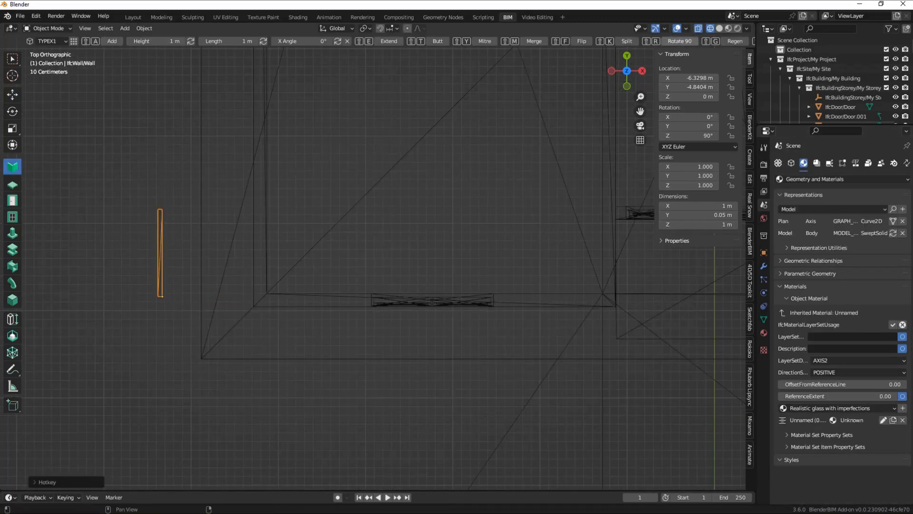
# Enable snapping, place the wall on the house's southwest corner at X -5.2837 m, Y -4.9556 m, and set its Z location to -0.1 m
pyautogui.scroll(2, 200, 281)
pyautogui.keyDown('shift'); pyautogui.moveTo(199, 281); pyautogui.dragTo(344, 224, button='middle'); pyautogui.keyUp('shift')
pyautogui.click(12, 95)
pyautogui.moveTo(296, 233); pyautogui.dragTo(407, 205)
pyautogui.click(380, 29)
pyautogui.click(392, 28)
pyautogui.click(363, 67)
pyautogui.click(392, 28)
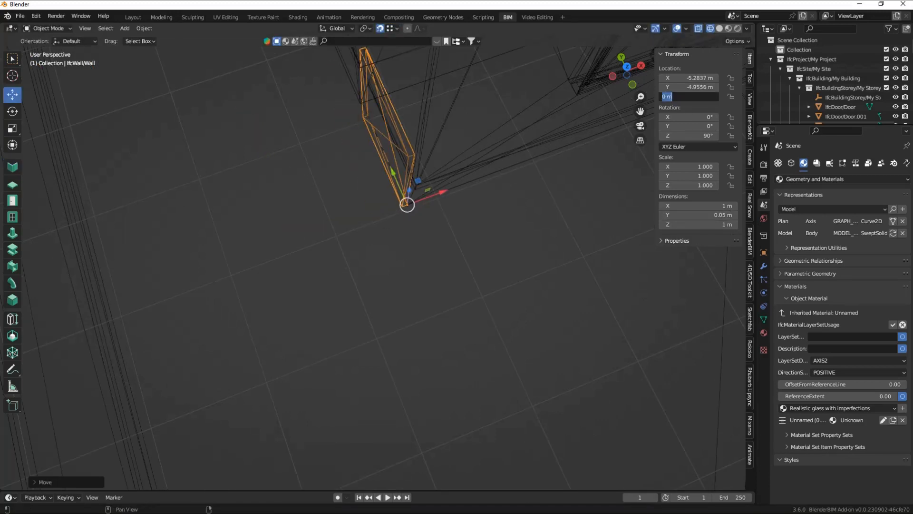
pyautogui.press('Return')
pyautogui.click(627, 67)
# Duplicate the thin wall as an IFC object, move the copy down along Y and rotate it 90°
pyautogui.scroll(-9, 378, 266)
pyautogui.rightClick(381, 267)
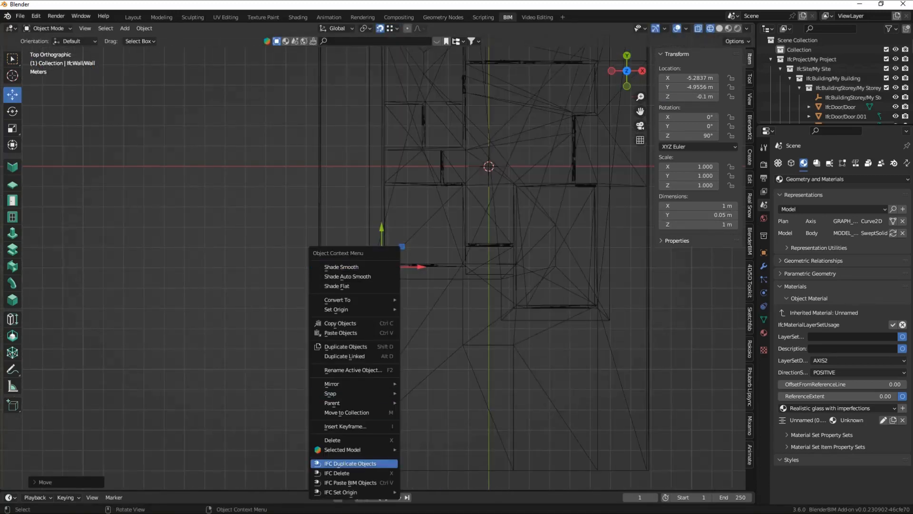
pyautogui.click(361, 462)
pyautogui.press('y')
pyautogui.click(361, 485)
pyautogui.scroll(6, 378, 266)
pyautogui.write('r90')
pyautogui.press('Return')
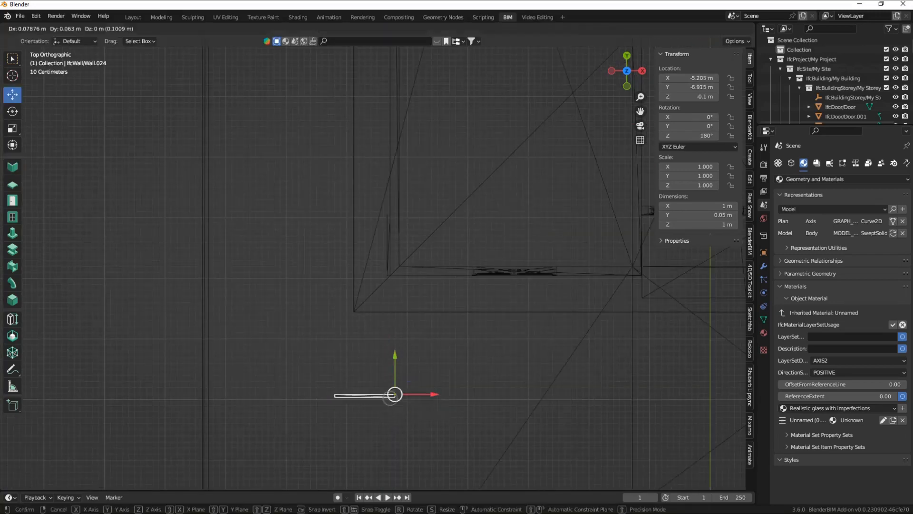
# Undo the copy's free move and place it perpendicular to the first piece at X -4.2837 m, Y -4.9556 m
pyautogui.moveTo(627, 71); pyautogui.dragTo(616, 59)
pyautogui.hotkey('ctrl', 'z')
pyautogui.click(626, 63)
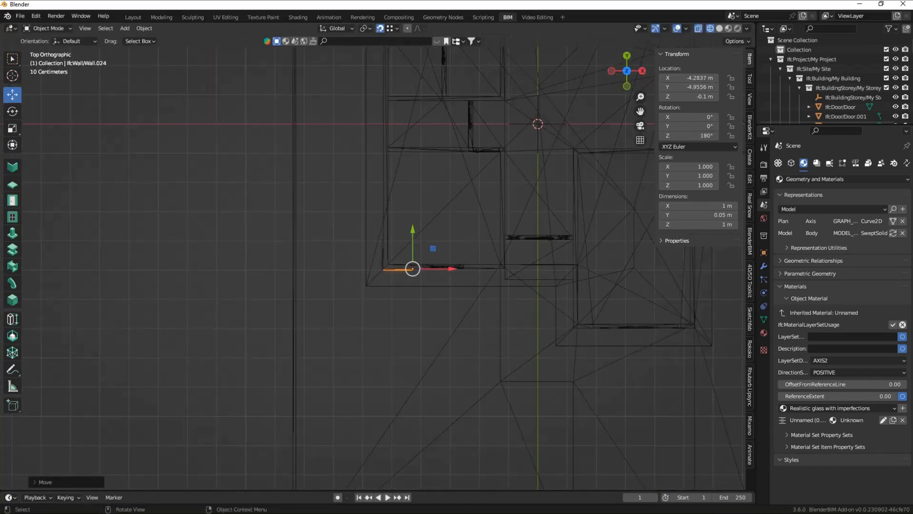
# Duplicate the thin wall piece running along Y and move the copy along X beside the house's front wall
pyautogui.rightClick(378, 263)
pyautogui.click(373, 261)
pyautogui.press('g')
pyautogui.press('x')
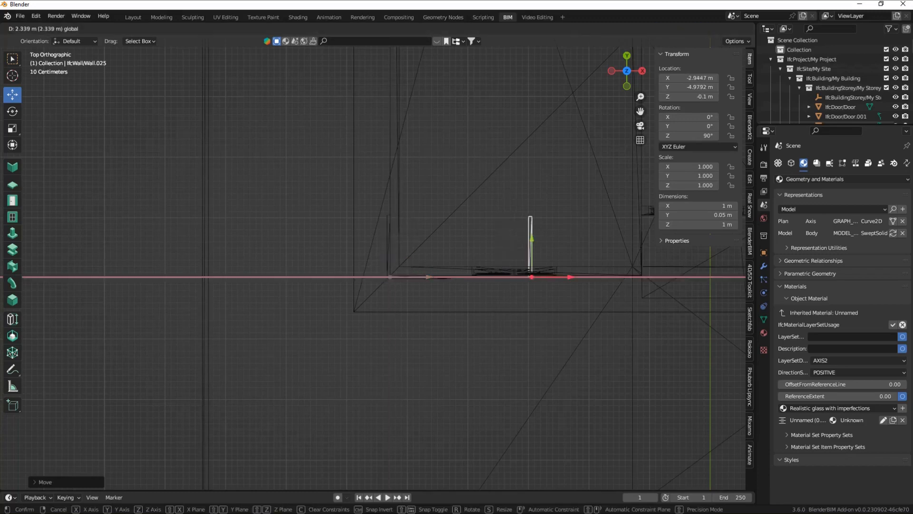
pyautogui.press('Return')
# Duplicate the thin wall piece running along X and move the copy along Y to the house's northwest corner, about Y 7.74 m
pyautogui.scroll(-1, 384, 267)
pyautogui.click(408, 272)
pyautogui.scroll(-5, 409, 273)
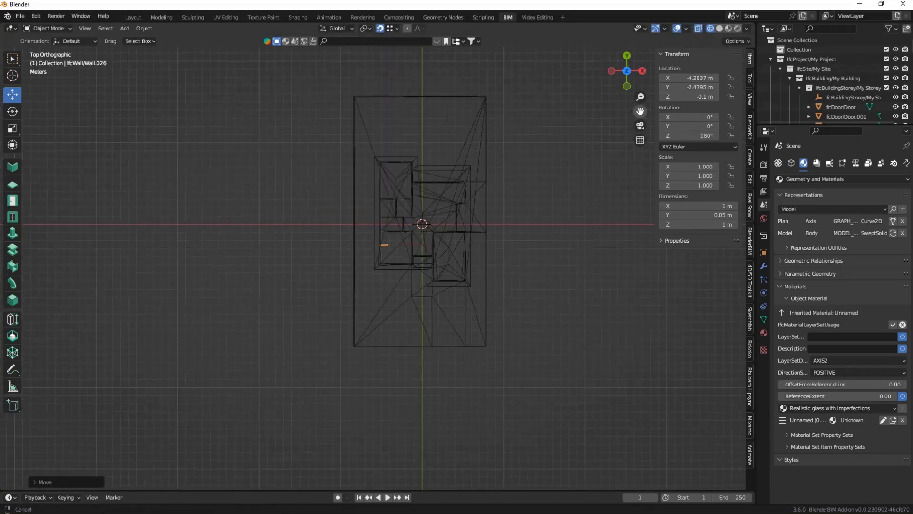
pyautogui.scroll(6, 408, 273)
pyautogui.scroll(-6, 399, 262)
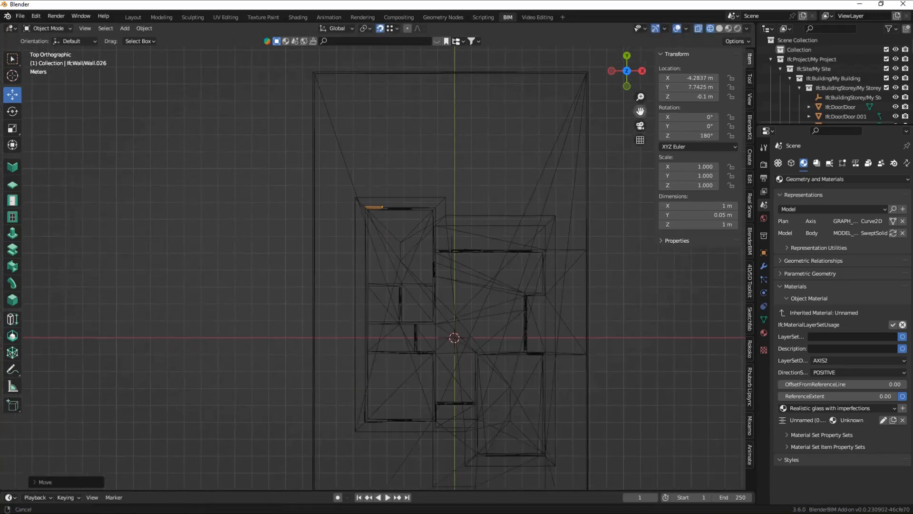
# Mitre the west-side trim wall running along Y with the trim piece at the house's northwest corner
pyautogui.hotkey('ctrl', 'z')
pyautogui.hotkey('ctrl', 'z')
pyautogui.hotkey('ctrl', 'z')
pyautogui.scroll(-1, 381, 266)
pyautogui.scroll(7, 380, 266)
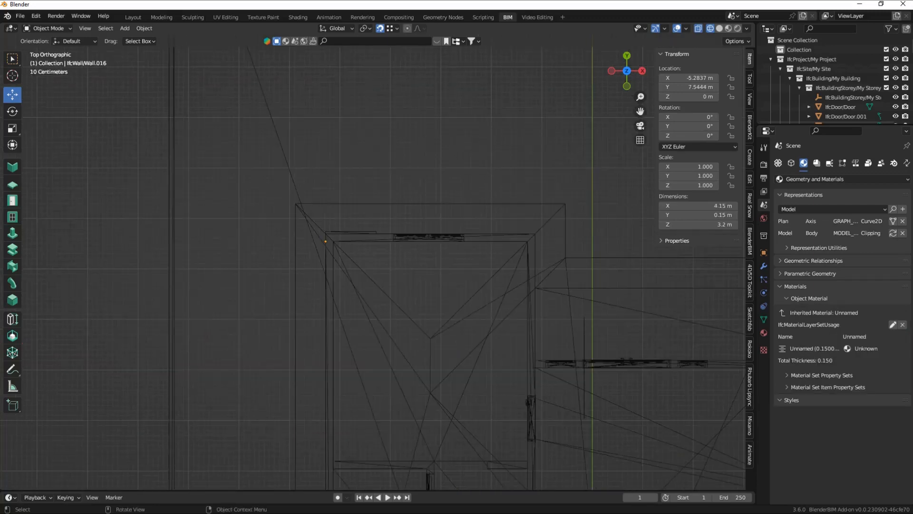
pyautogui.scroll(-10, 380, 266)
pyautogui.scroll(6, 381, 267)
pyautogui.scroll(-4, 371, 266)
pyautogui.hotkey('shift', 'space')
pyautogui.scroll(8, 371, 267)
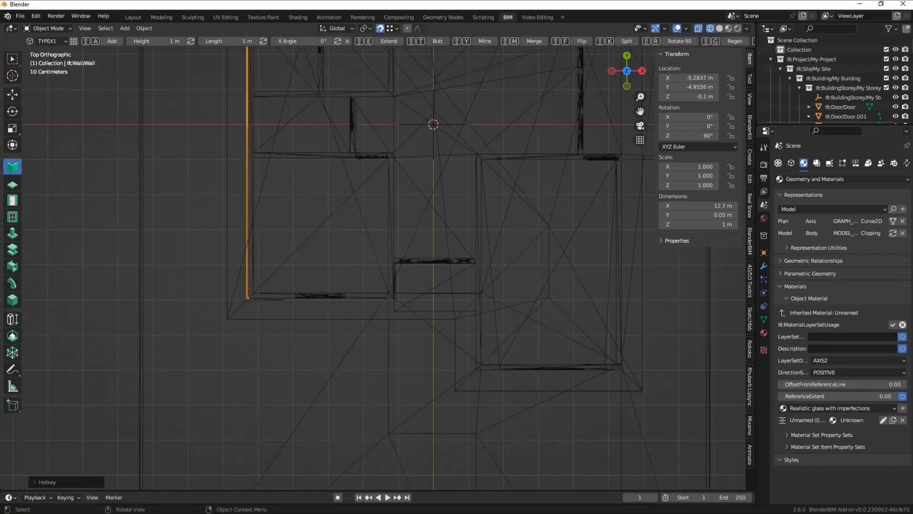
# Mitre the front trim wall with the short trim piece beside the porch and select the short piece
pyautogui.scroll(-6, 380, 267)
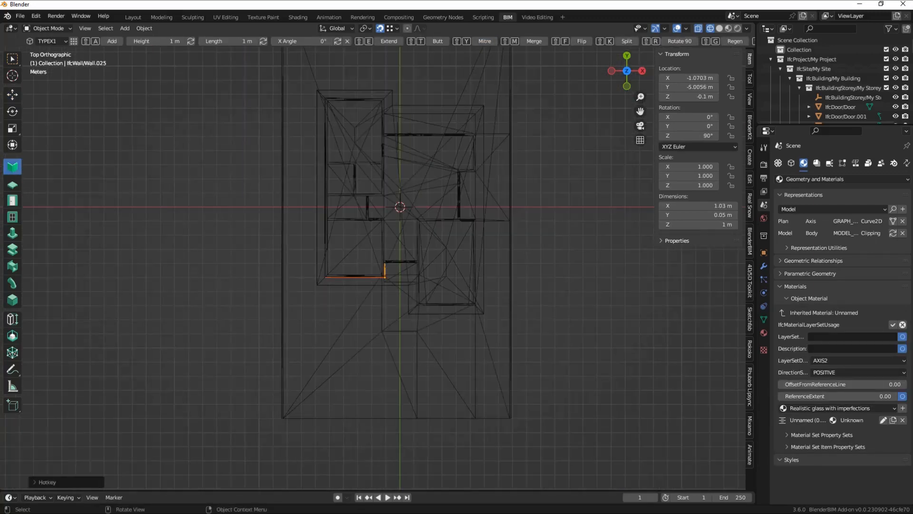
pyautogui.scroll(2, 380, 266)
pyautogui.click(432, 436)
pyautogui.keyDown('shift'); pyautogui.moveTo(410, 428); pyautogui.dragTo(358, 298, button='middle'); pyautogui.keyUp('shift')
pyautogui.scroll(5, 359, 299)
pyautogui.click(328, 347)
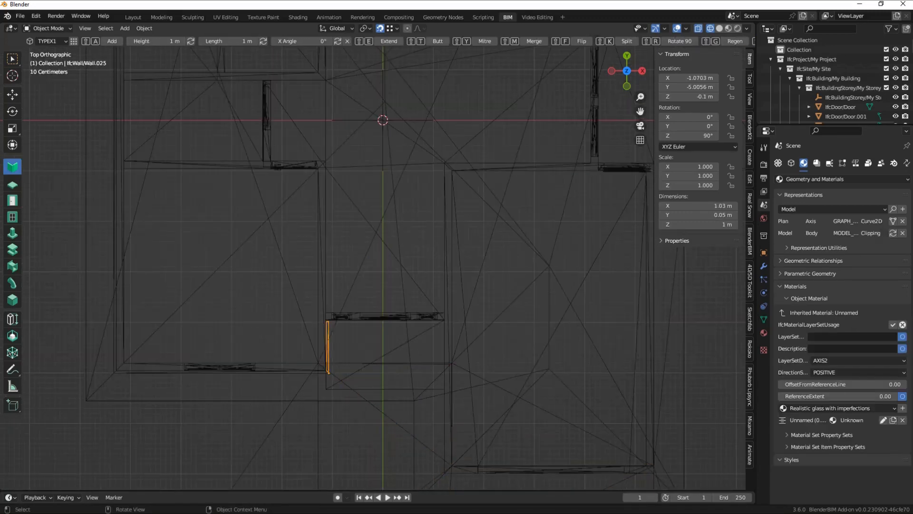
# Add another TYPEX1 wall, rotated 90°, and move it near the west wing's northeast corner at X -1.0774 m, Y 6.624 m
pyautogui.scroll(-8, 328, 333)
pyautogui.click(111, 41)
pyautogui.scroll(2, 380, 238)
pyautogui.click(679, 41)
pyautogui.click(12, 95)
pyautogui.moveTo(379, 176); pyautogui.dragTo(379, 72)
pyautogui.keyDown('shift'); pyautogui.moveTo(379, 95); pyautogui.dragTo(397, 321, button='middle'); pyautogui.keyUp('shift')
pyautogui.scroll(5, 397, 328)
pyautogui.moveTo(425, 456); pyautogui.dragTo(379, 437)
pyautogui.keyDown('shift'); pyautogui.moveTo(378, 437); pyautogui.dragTo(426, 310, button='middle'); pyautogui.keyUp('shift')
pyautogui.scroll(5, 426, 310)
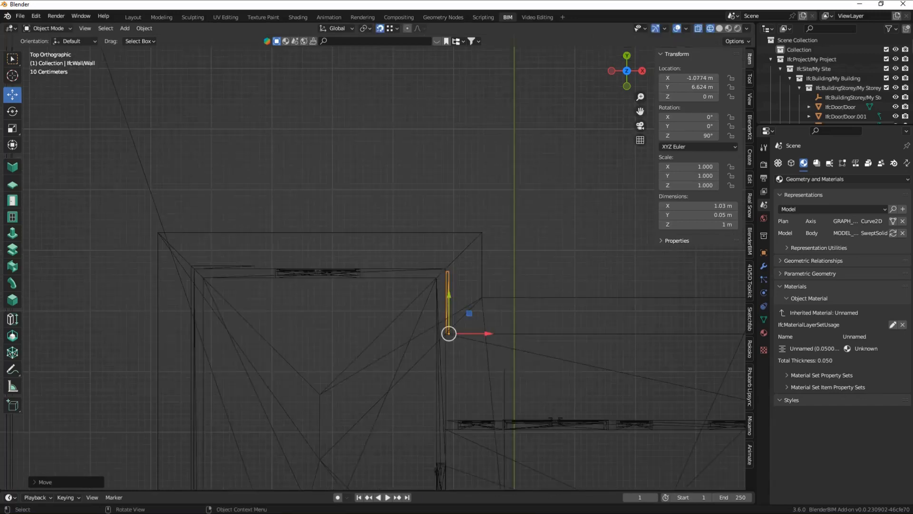
# Reposition the new trim piece at X -1.0868 m, Y 5.1298 m and open its Z location for editing
pyautogui.moveTo(500, 346); pyautogui.dragTo(500, 343)
pyautogui.scroll(-4, 499, 343)
pyautogui.moveTo(436, 281); pyautogui.dragTo(436, 358)
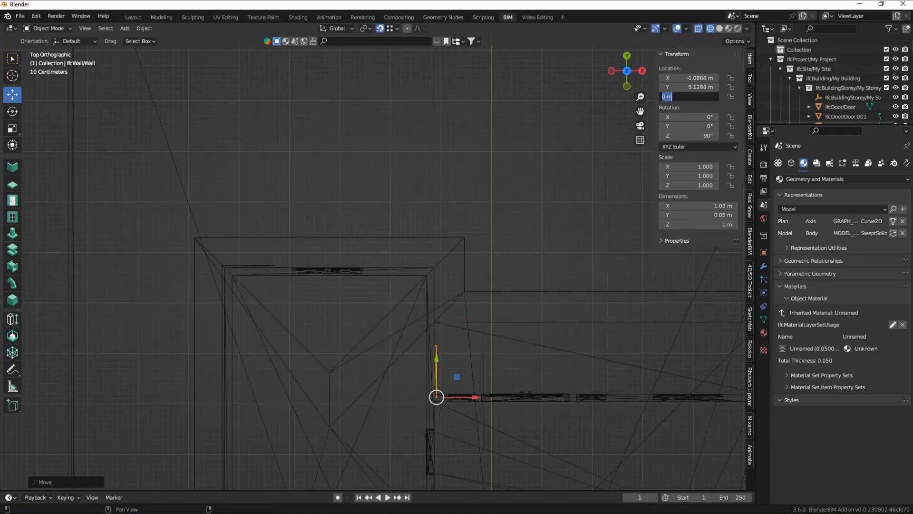
# Mitre the northwest trim piece with the new piece on the west wing's east side
pyautogui.click(250, 265)
pyautogui.keyDown('shift'); pyautogui.click(429, 352); pyautogui.keyUp('shift')
pyautogui.click(436, 366)
pyautogui.keyDown('shift'); pyautogui.click(250, 265); pyautogui.keyUp('shift')
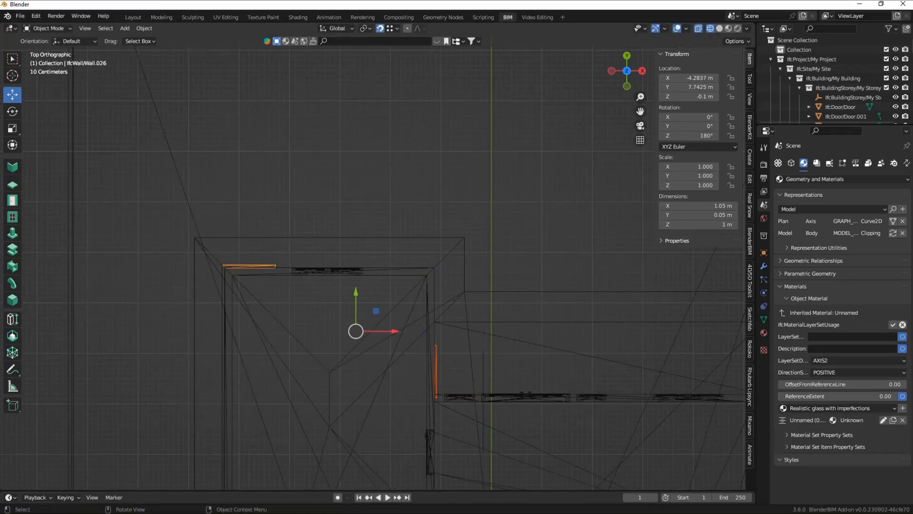
pyautogui.click(12, 166)
pyautogui.hotkey('shift', 'y')
# View the house in perspective with solid shading and save the IFC project
pyautogui.scroll(-9, 375, 264)
pyautogui.moveTo(399, 305); pyautogui.dragTo(401, 245, button='middle')
pyautogui.scroll(3, 401, 245)
pyautogui.click(719, 29)
pyautogui.scroll(3, 401, 245)
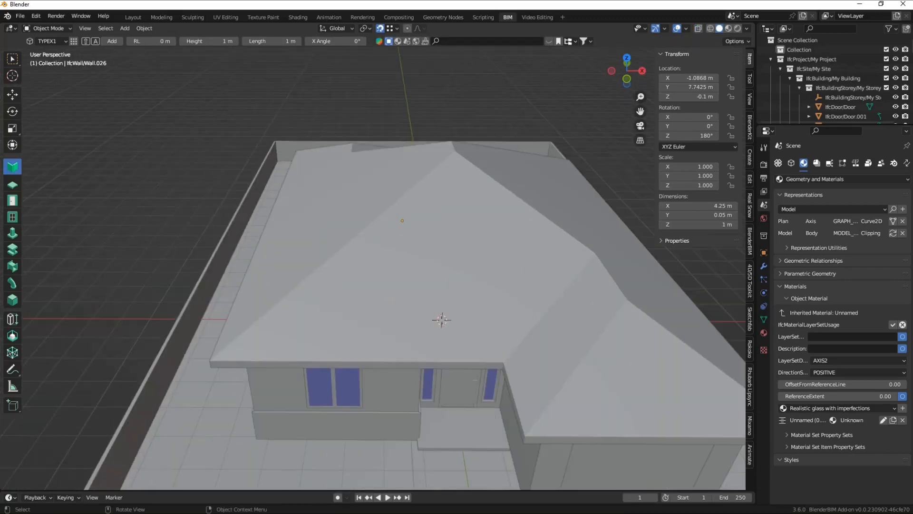
pyautogui.scroll(-5, 401, 245)
pyautogui.click(20, 16)
pyautogui.click(48, 50)
pyautogui.scroll(-2, 418, 304)
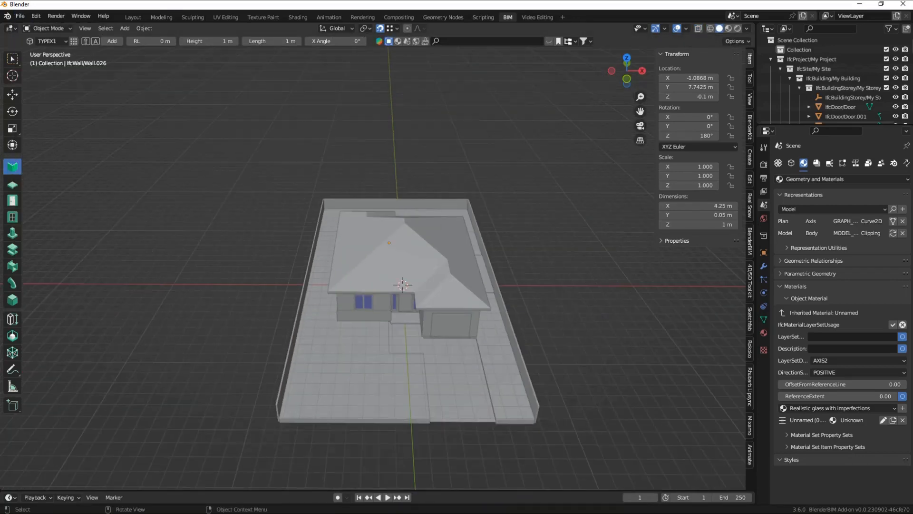
# Return to the wireframe top view and save a new ELEMENTEDWALL type named TYPEX2 with the Vertical Layers template
pyautogui.click(626, 63)
pyautogui.click(626, 57)
pyautogui.scroll(6, 378, 259)
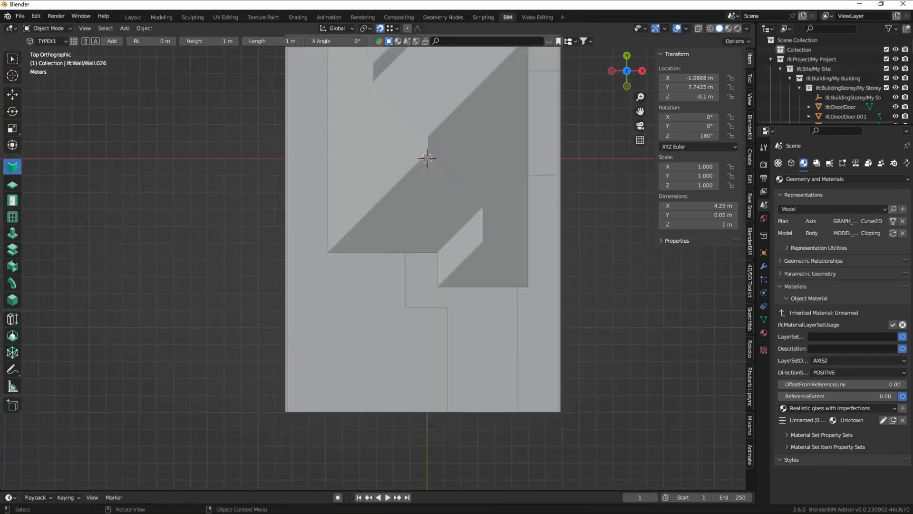
pyautogui.click(710, 29)
pyautogui.click(74, 42)
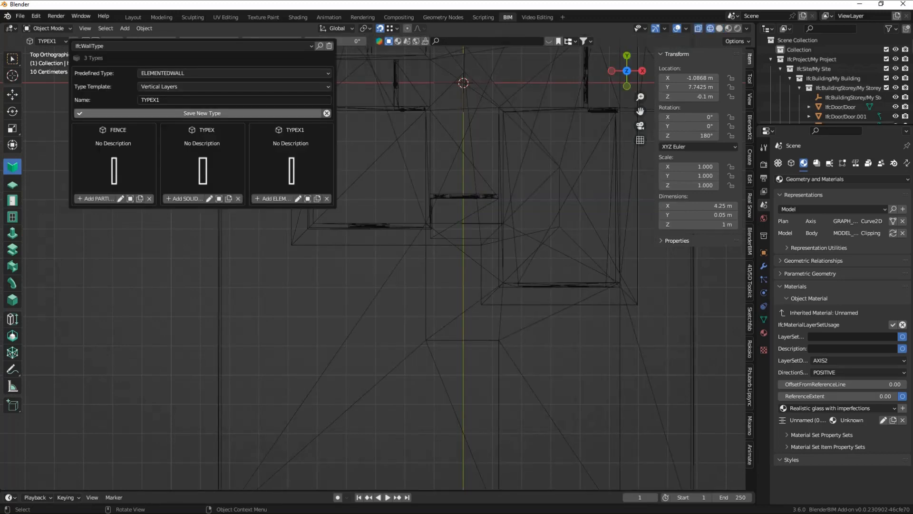
pyautogui.click(190, 100)
pyautogui.press('BackSpace')
pyautogui.write('2')
pyautogui.press('Return')
pyautogui.click(202, 113)
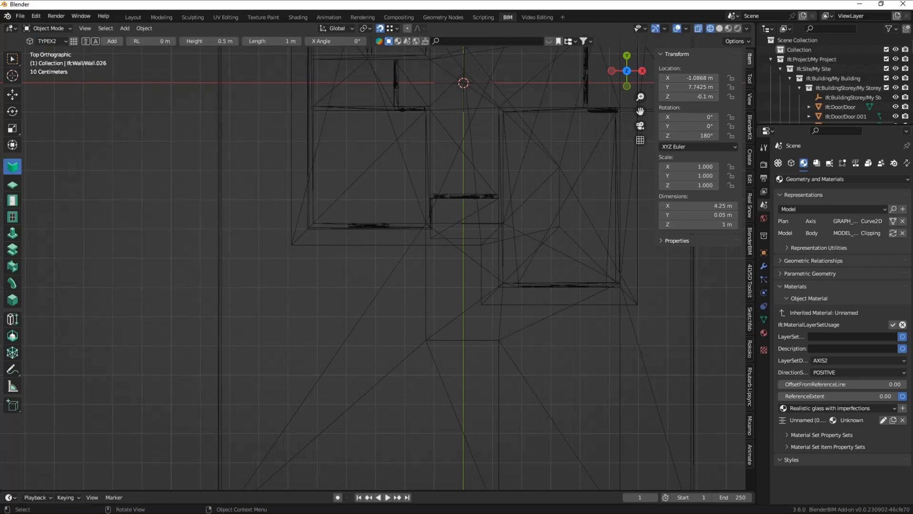
# Add a 0.5 m high TYPEX2 wall and place it at the front path's corner at X -1.2837 m, Y -8.8108 m
pyautogui.click(112, 41)
pyautogui.click(12, 95)
pyautogui.moveTo(463, 83); pyautogui.dragTo(425, 340)
pyautogui.scroll(2, 425, 340)
# Set the low wall's material layer thickness to 0.2 m and move the wall along Y to -9.0234 m
pyautogui.click(893, 324)
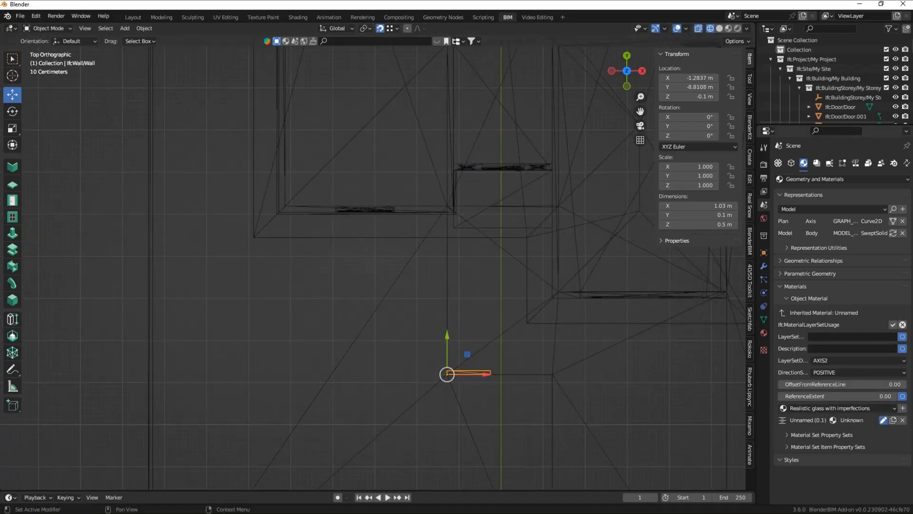
pyautogui.click(883, 419)
pyautogui.click(883, 420)
pyautogui.scroll(2, 476, 404)
pyautogui.press('g')
pyautogui.press('y')
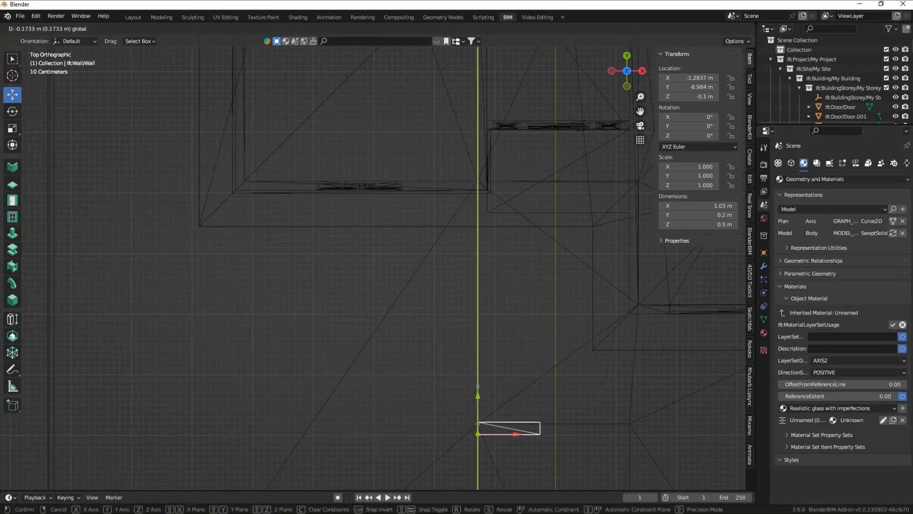
pyautogui.press('Return')
pyautogui.scroll(-2, 373, 268)
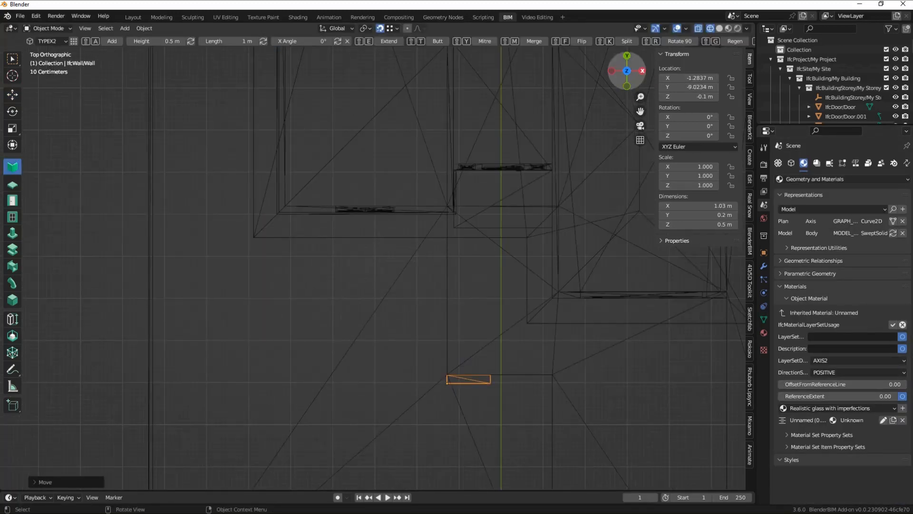
# Duplicate the low wall as an IFC object, place the copy at Y -8.5471 m and rotate it 90°
pyautogui.rightClick(445, 380)
pyautogui.click(441, 380)
pyautogui.click(442, 360)
pyautogui.hotkey('shift', 'space')
pyautogui.hotkey('shift', 'r')
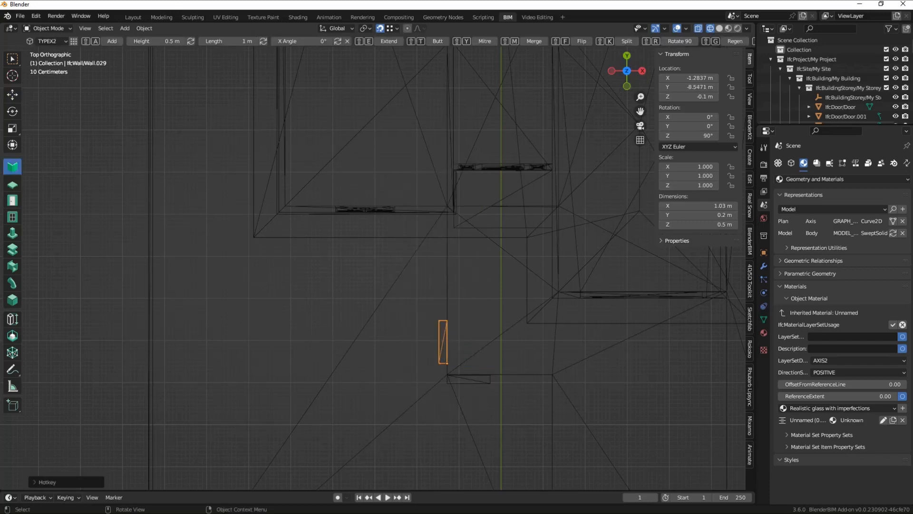
# Extend the low wall running along Y up to the house's front trim and mitre it with the other low wall
pyautogui.scroll(1, 383, 258)
pyautogui.click(365, 210)
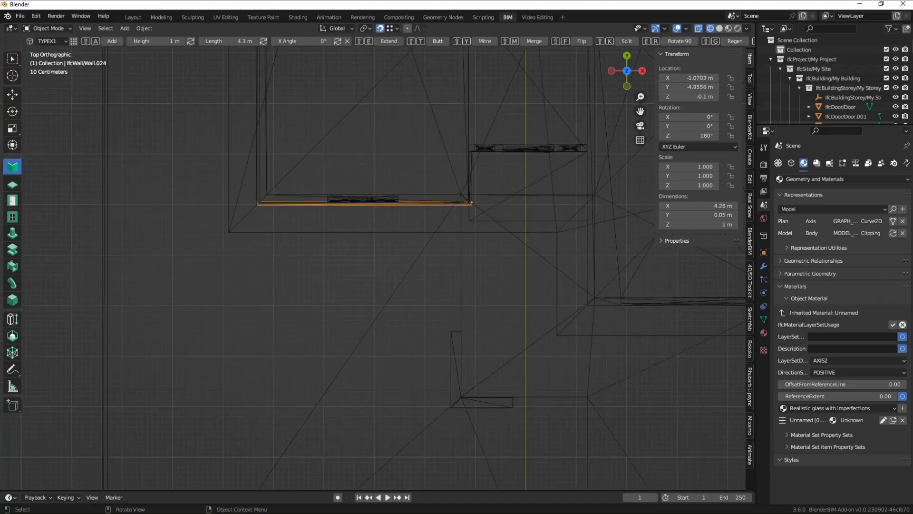
pyautogui.click(35, 16)
pyautogui.click(48, 23)
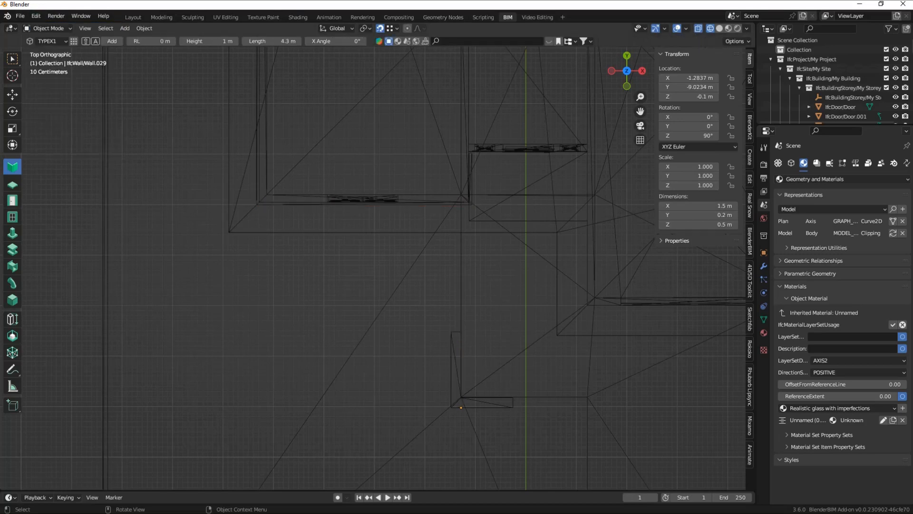
pyautogui.hotkey('ctrl', 'shift', 'z')
pyautogui.hotkey('ctrl', 'z')
pyautogui.hotkey('ctrl', 'z')
pyautogui.hotkey('ctrl', 'z')
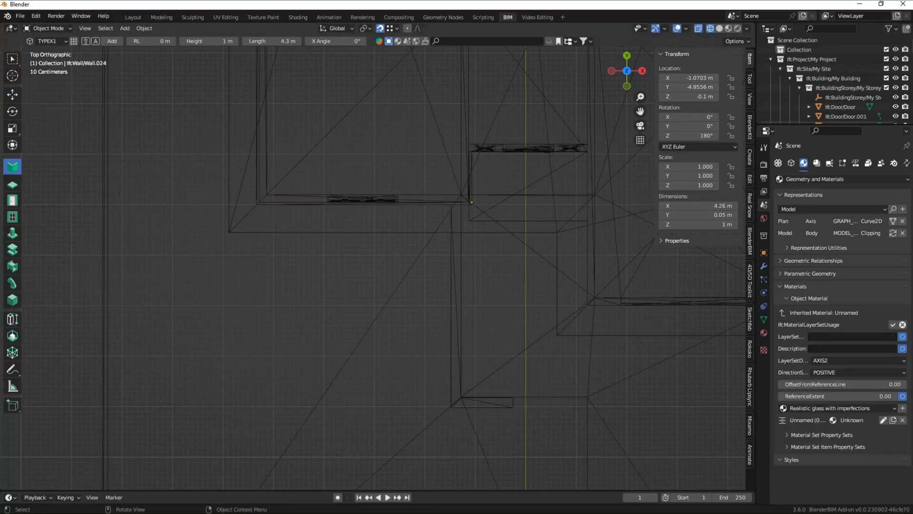
pyautogui.scroll(-2, 364, 266)
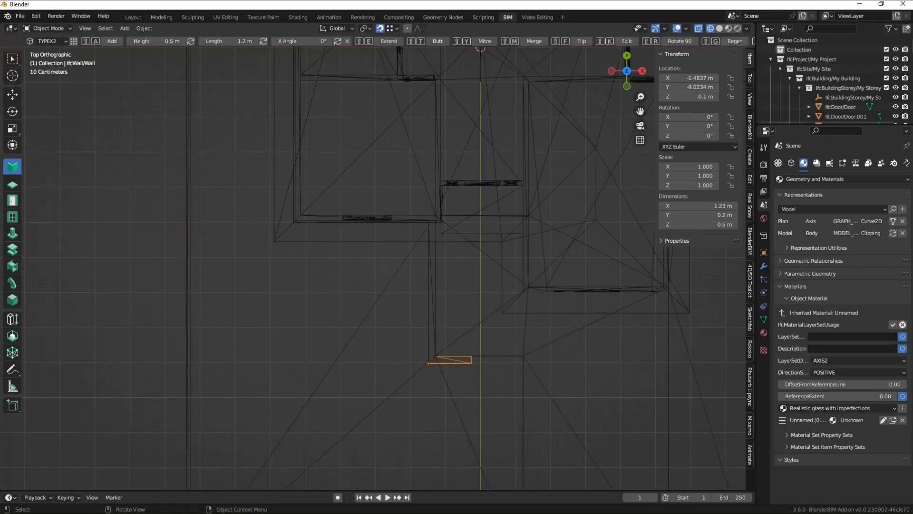
# Add a 0.3 m long TYPEX2 wall and move it along Y to -8.8234 m
pyautogui.hotkey('ctrl', 'z')
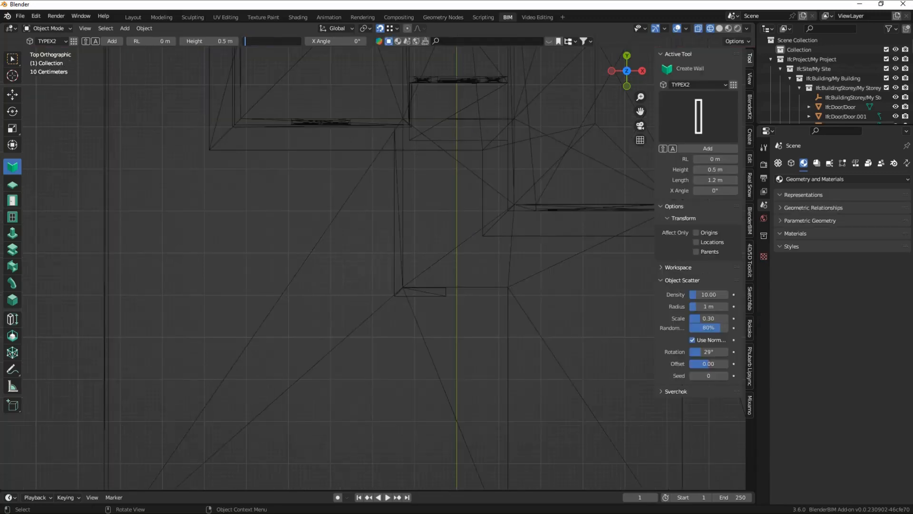
pyautogui.press('Return')
pyautogui.hotkey('shift', 'a')
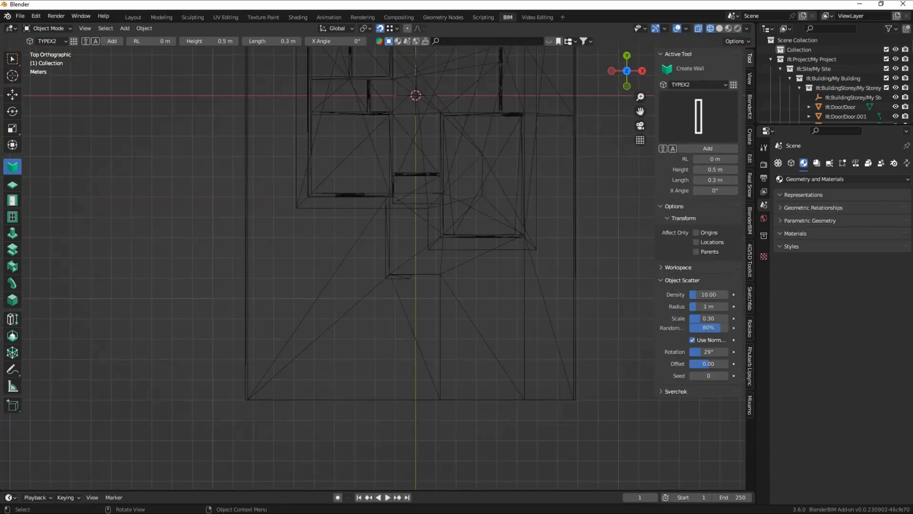
pyautogui.hotkey('shift', 'space')
pyautogui.press('g')
pyautogui.scroll(6, 376, 266)
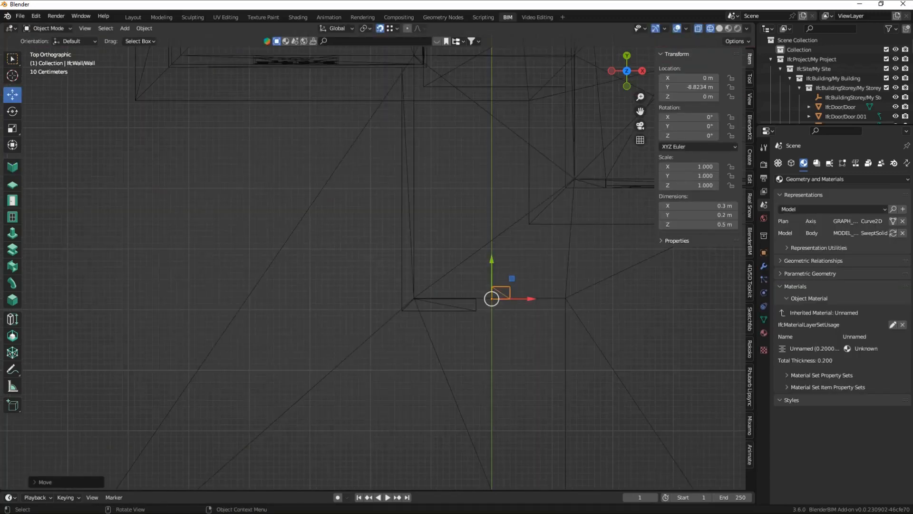
# Rotate the short wall 90° and move it to the front path's other corner at X 1.2163 m, Y -9.0676 m
pyautogui.hotkey('shift', 'space')
pyautogui.press('w')
pyautogui.hotkey('shift', 'space')
pyautogui.press('g')
pyautogui.press('g')
pyautogui.press('x')
pyautogui.press('y')
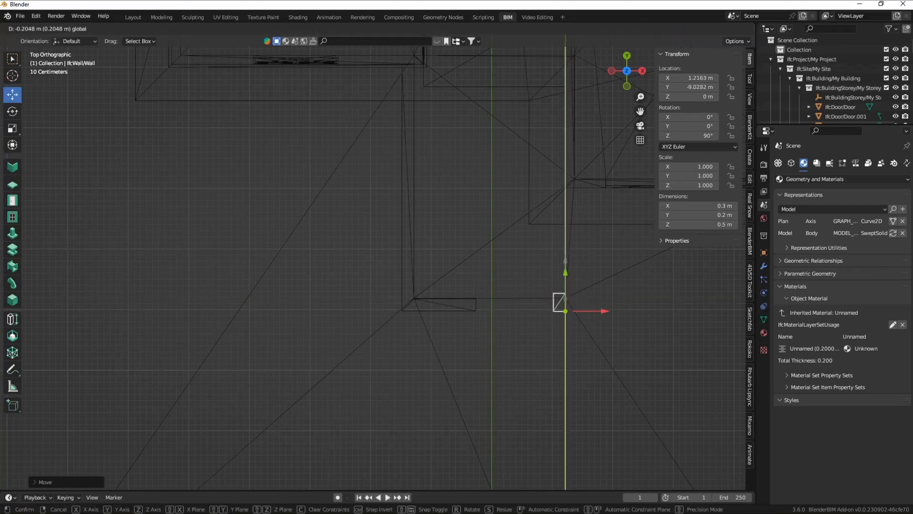
pyautogui.press('Return')
# Extend the low wall running along X to the short end wall and mitre its corner with the wall running along Y
pyautogui.keyDown('shift'); pyautogui.click(445, 304); pyautogui.keyUp('shift')
pyautogui.hotkey('shift', 'space')
pyautogui.press('w')
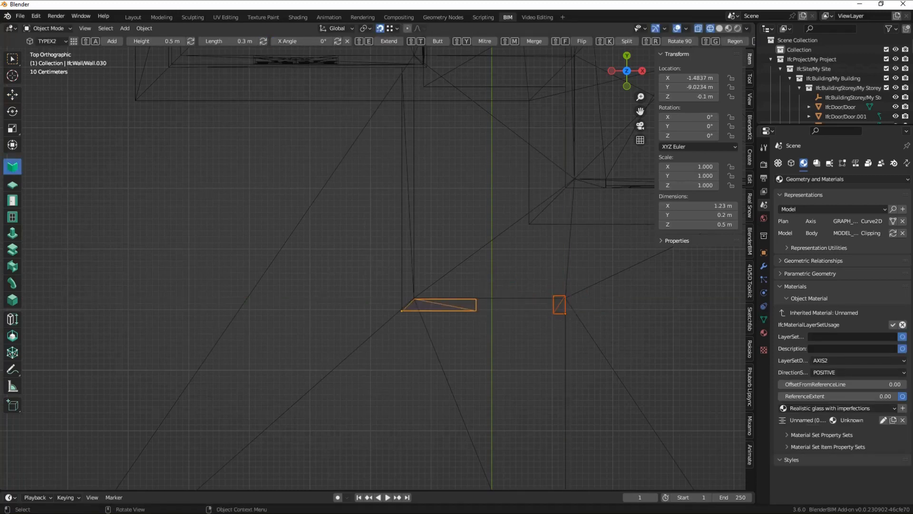
pyautogui.hotkey('shift', 'e')
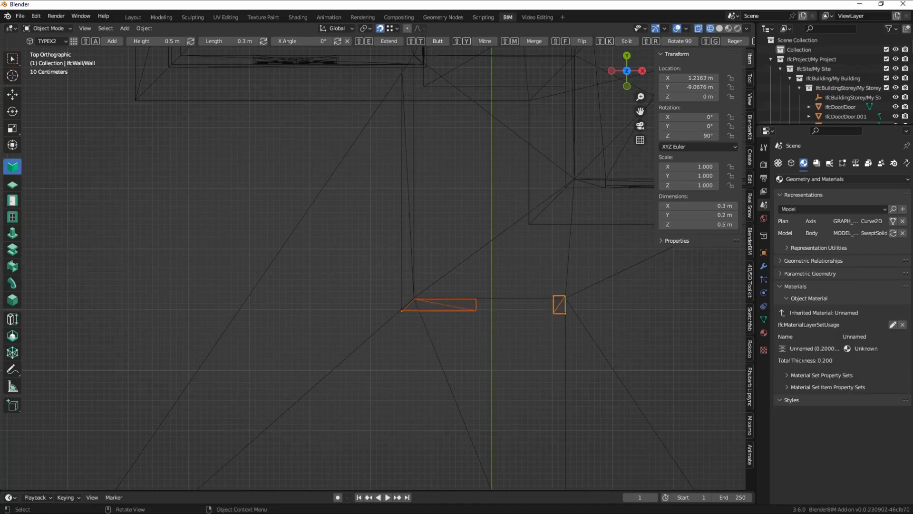
pyautogui.hotkey('shift', 'y')
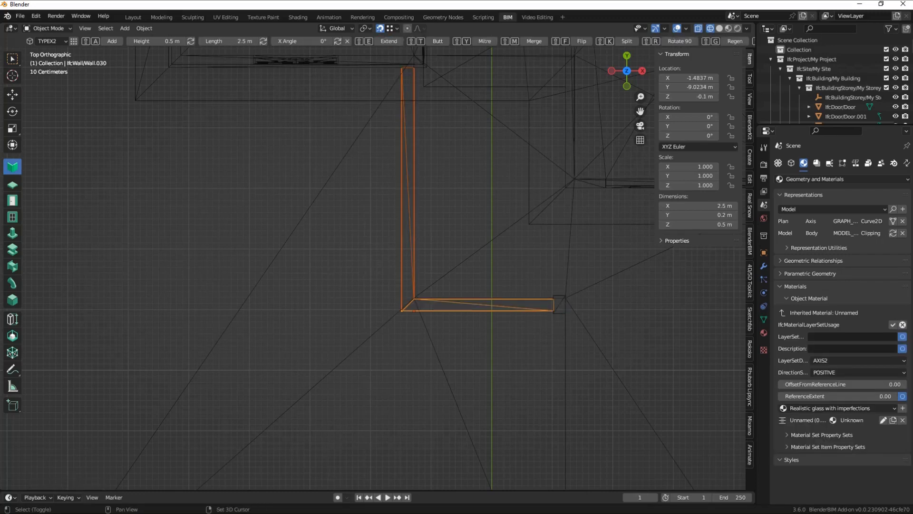
# Undo the last change and set the short end wall's Z location to -0.1 m
pyautogui.hotkey('ctrl', 'z')
pyautogui.press('Return')
pyautogui.moveTo(333, 191); pyautogui.dragTo(350, 324, button='middle')
pyautogui.scroll(-15, 833, 79)
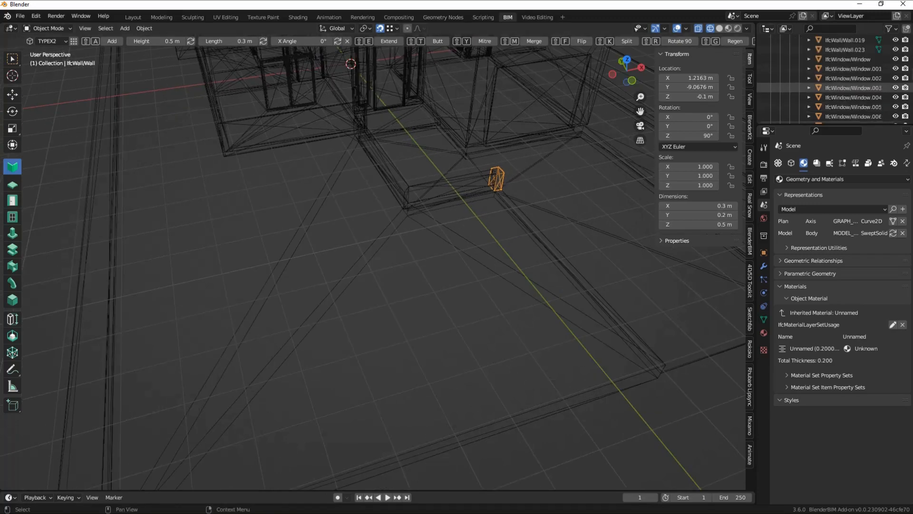
# Select IfcWall/Wall and Wall.024 through Wall.030 in the Outliner and move them into the My Storey collection
pyautogui.hotkey('ctrl', 'z')
pyautogui.hotkey('ctrl', 'z')
pyautogui.hotkey('ctrl', 'z')
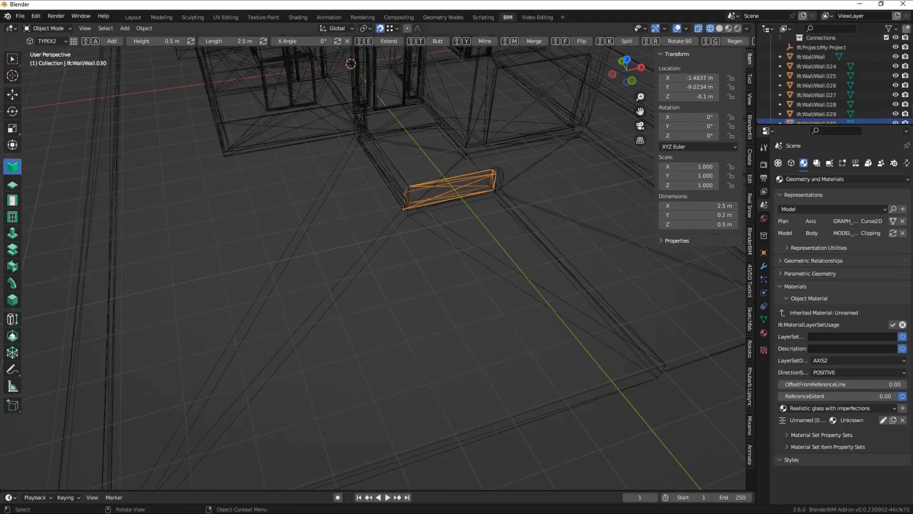
pyautogui.scroll(-3, 828, 56)
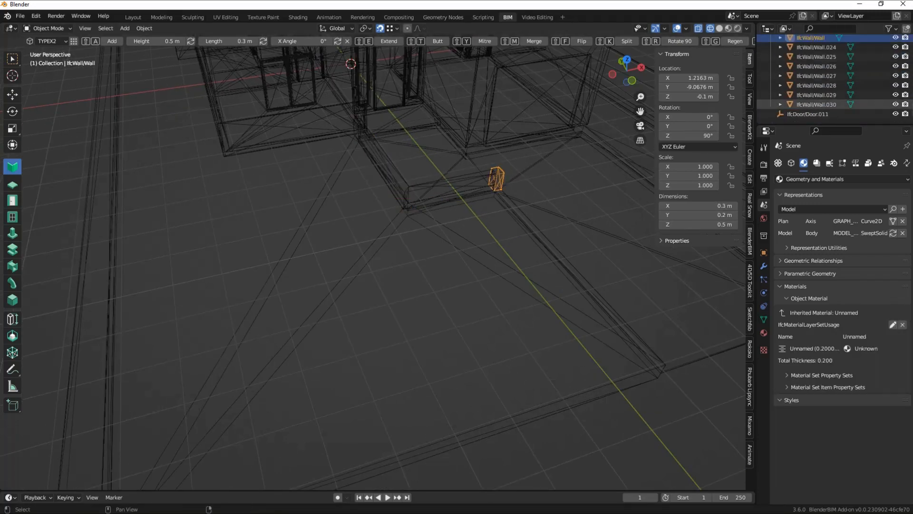
pyautogui.keyDown('shift'); pyautogui.click(818, 98); pyautogui.keyUp('shift')
pyautogui.scroll(-4, 571, 190)
pyautogui.scroll(13, 828, 57)
pyautogui.scroll(-4, 832, 64)
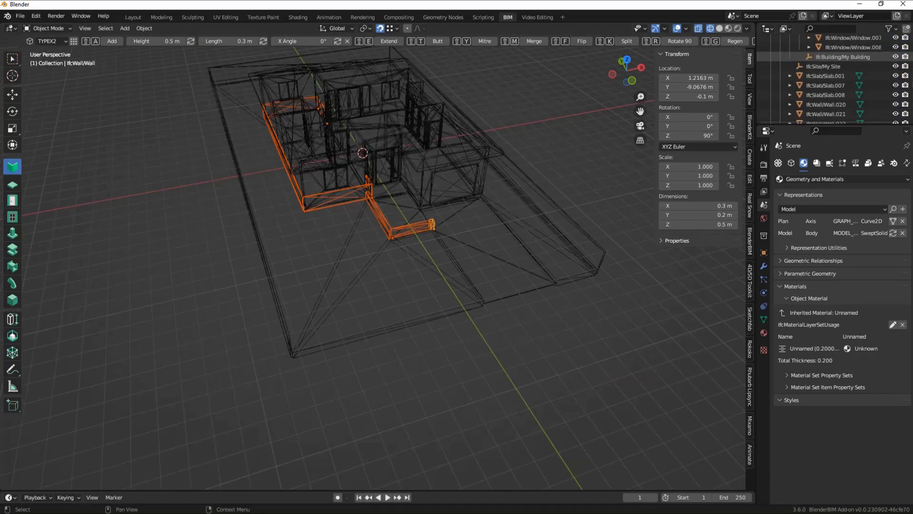
pyautogui.scroll(-9, 832, 66)
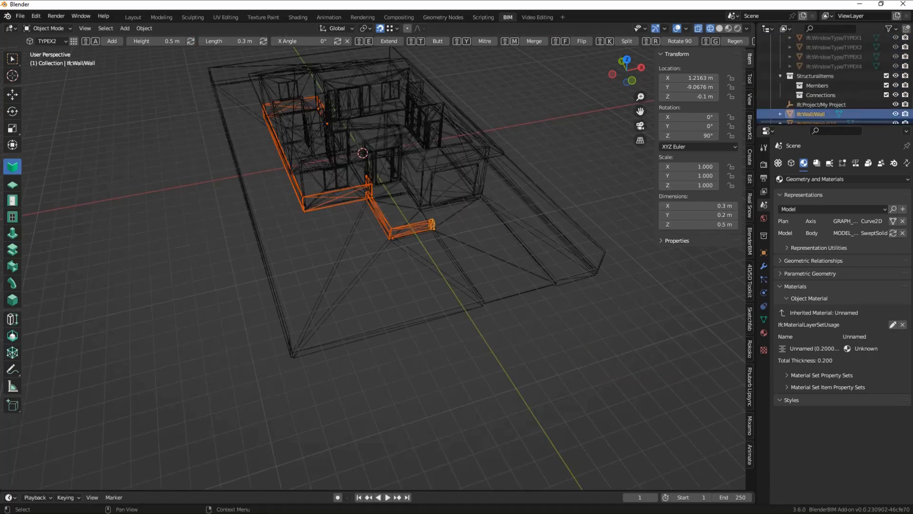
pyautogui.hotkey('alt', 'a')
pyautogui.scroll(3, 832, 95)
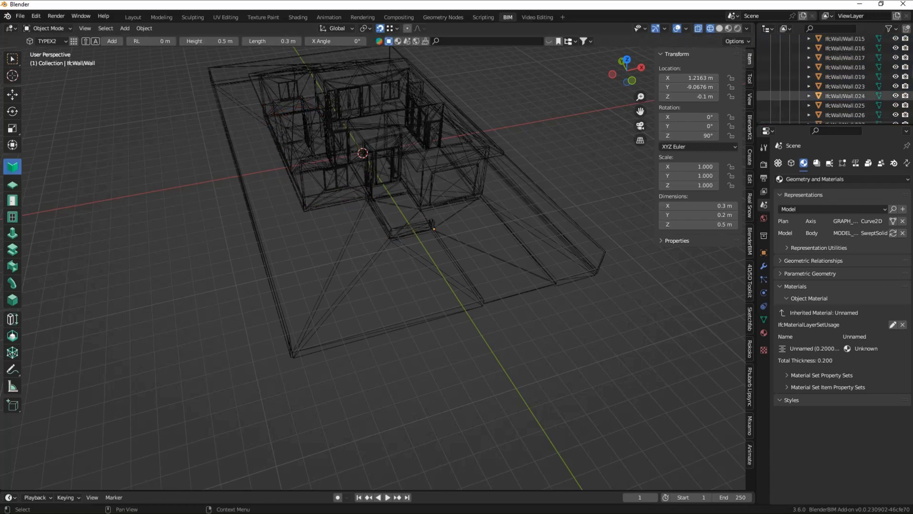
# Save the IFC project under its existing file
pyautogui.click(19, 16)
pyautogui.click(46, 59)
pyautogui.press('Escape')
pyautogui.click(19, 16)
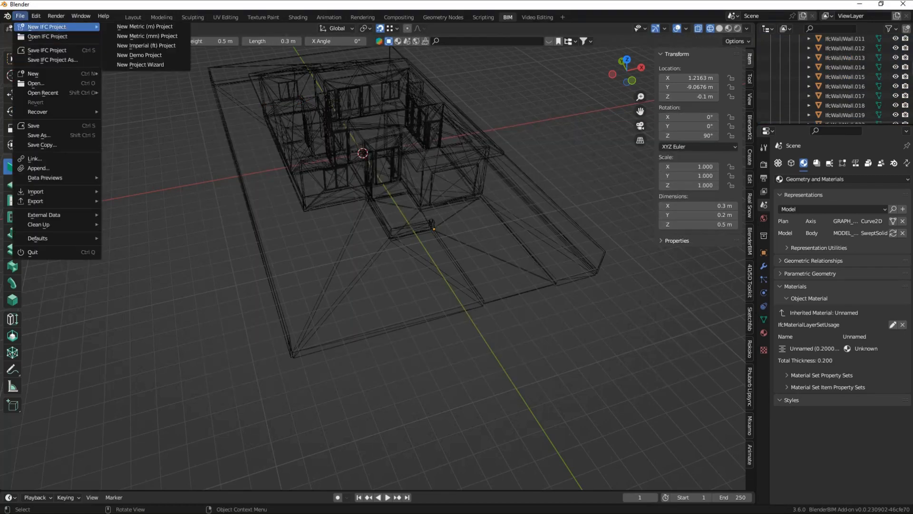
pyautogui.click(47, 48)
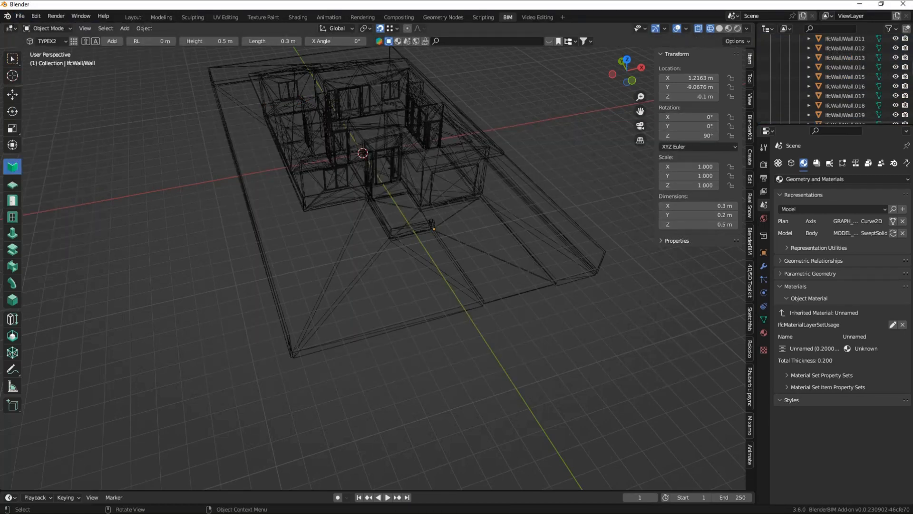
# Switch the model from wireframe to solid shading and save the IFC project
pyautogui.click(719, 29)
pyautogui.click(19, 16)
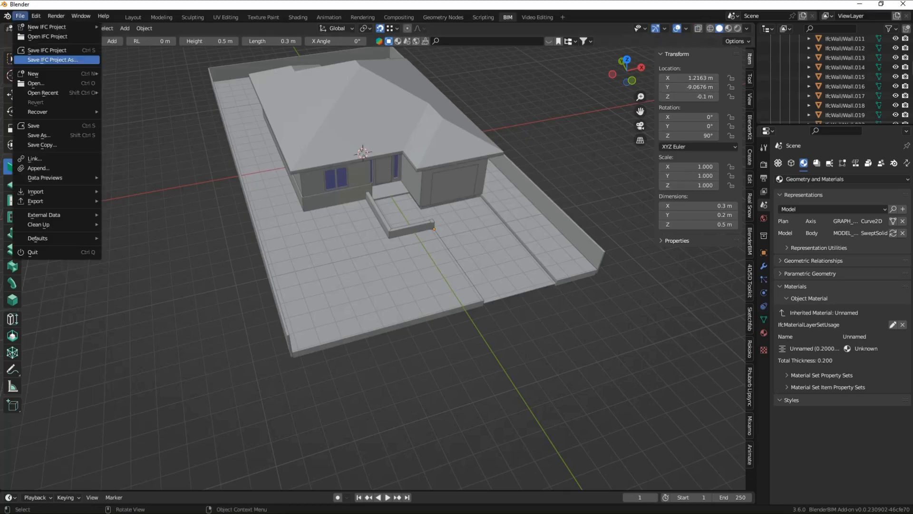
pyautogui.click(46, 50)
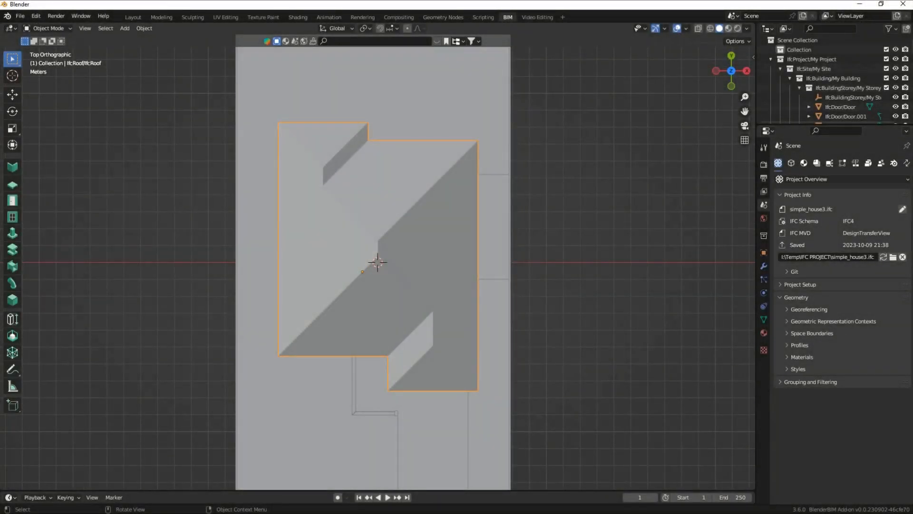
# Show the house in wireframe from above and start editing the roof's path
pyautogui.click(710, 28)
pyautogui.scroll(1, 378, 262)
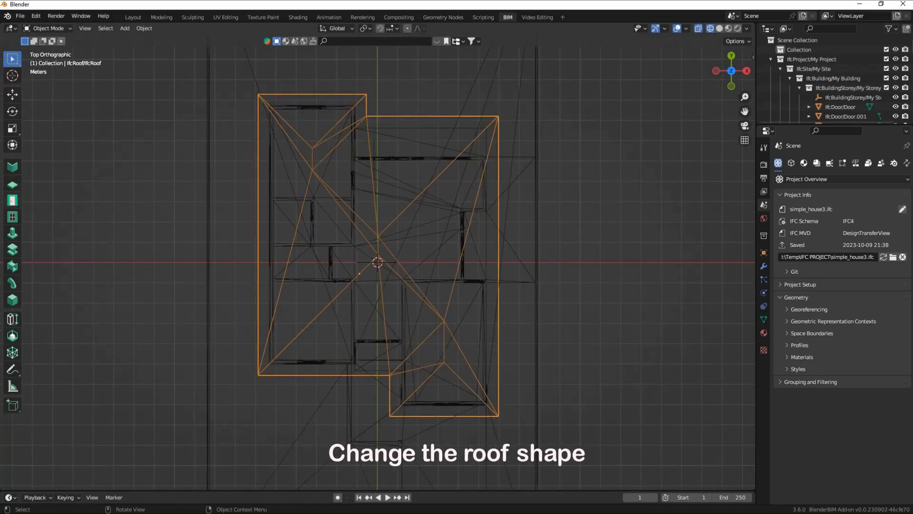
pyautogui.click(13, 299)
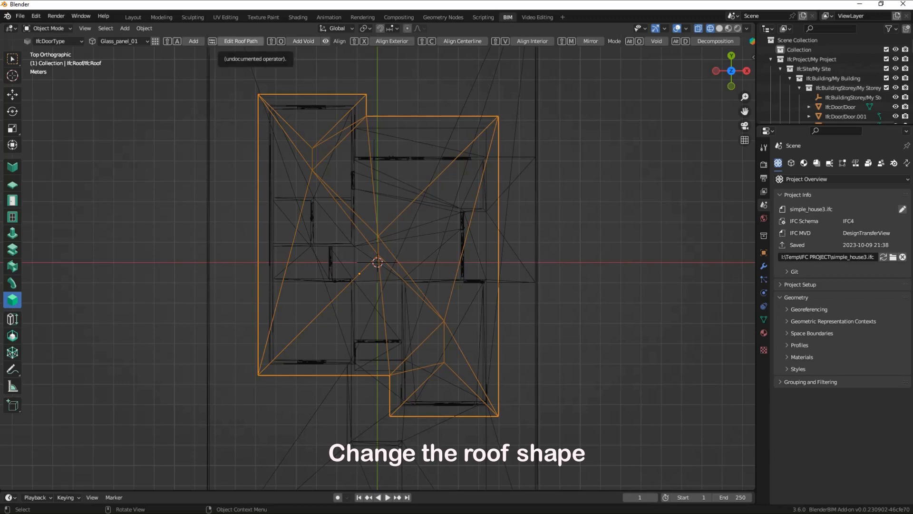
pyautogui.click(241, 42)
pyautogui.scroll(-1, 377, 262)
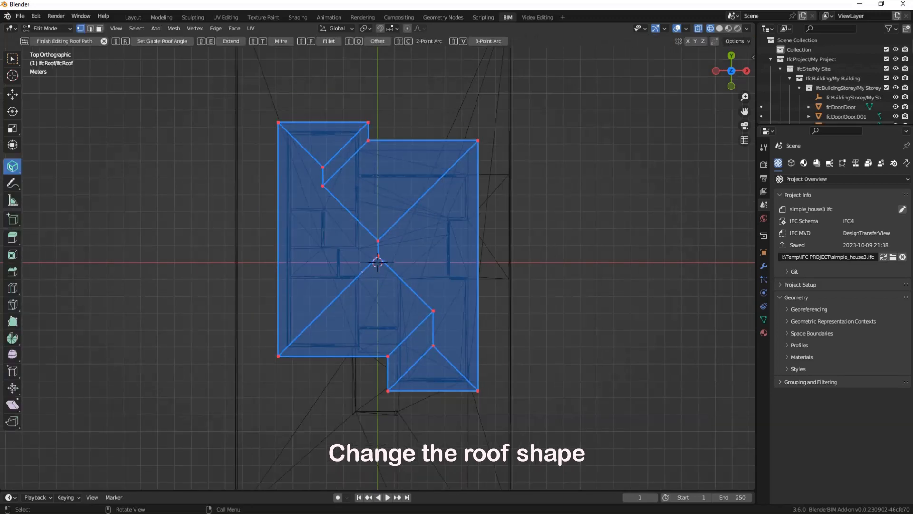
# Turn the short front edge of the roof over the garage into a gable with Set Gable Roof Angle and finish editing the path
pyautogui.scroll(1, 377, 262)
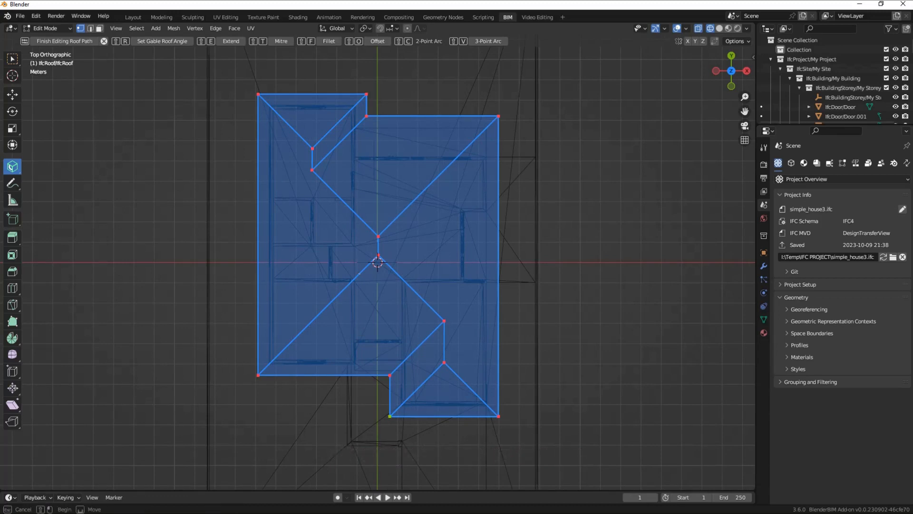
pyautogui.moveTo(475, 418); pyautogui.dragTo(503, 420)
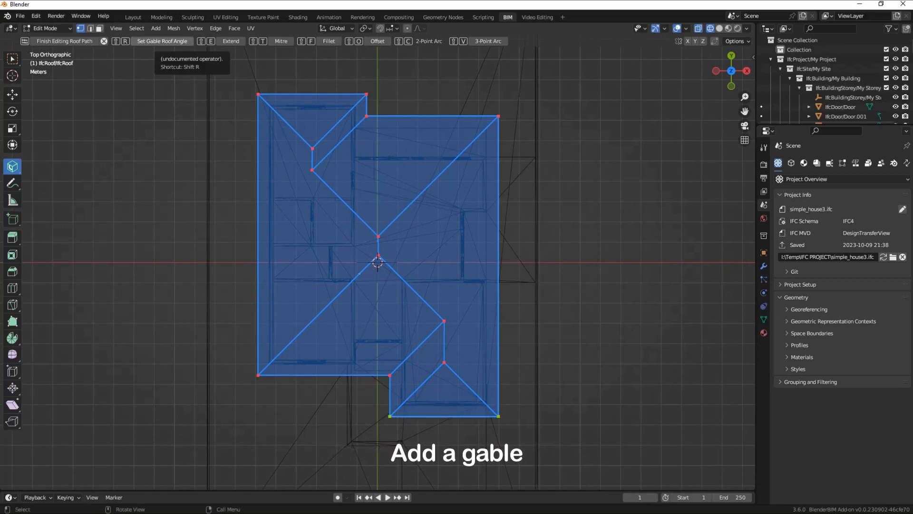
pyautogui.scroll(-3, 377, 262)
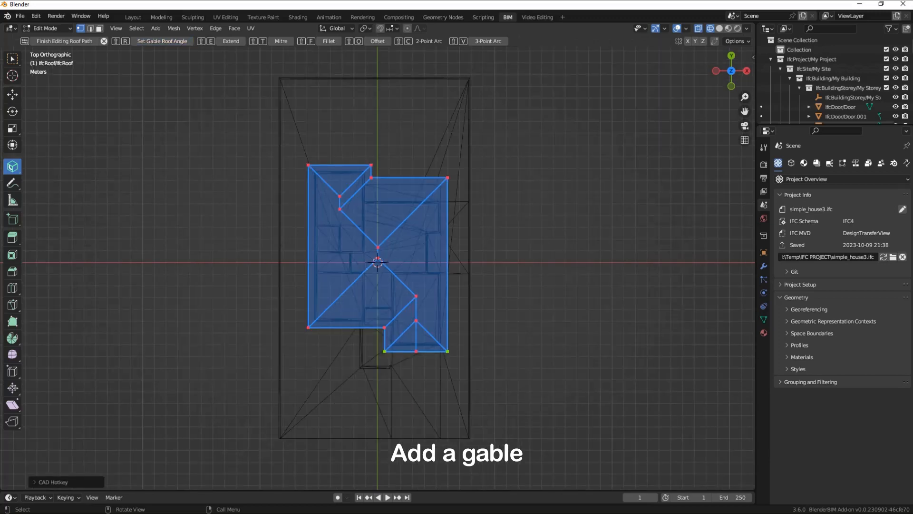
pyautogui.moveTo(378, 262); pyautogui.dragTo(376, 228, button='middle')
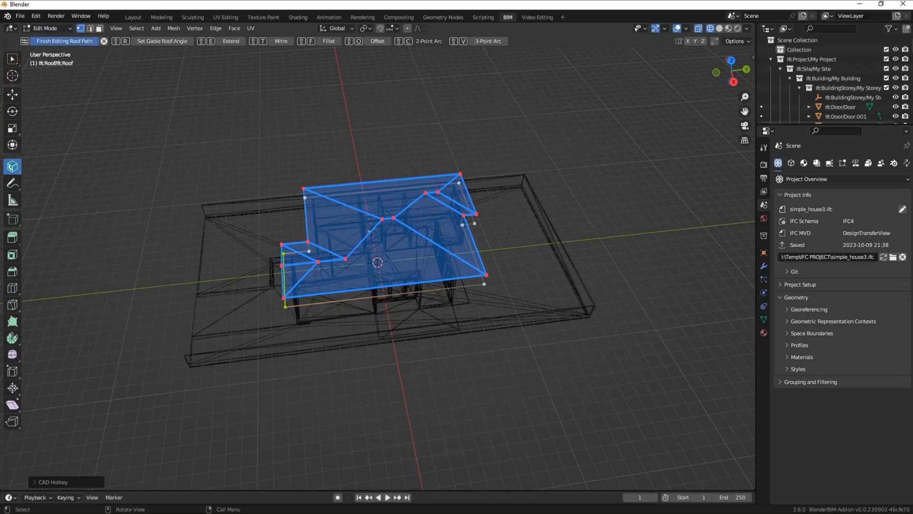
pyautogui.press('Tab')
# Open the roof's parametric settings for editing and set the roof thickness to 0.2 m
pyautogui.scroll(5, 378, 262)
pyautogui.moveTo(714, 116); pyautogui.dragTo(716, 72, button='middle')
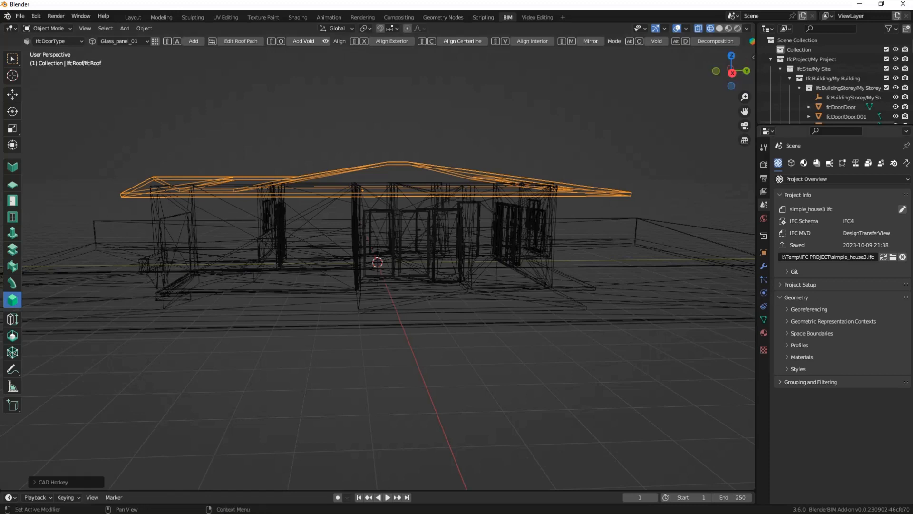
pyautogui.click(804, 163)
pyautogui.click(810, 273)
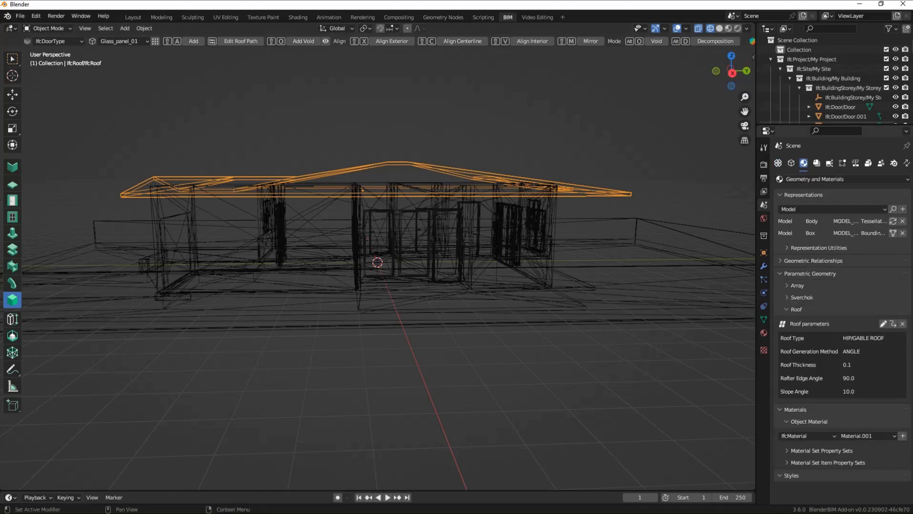
pyautogui.click(883, 324)
pyautogui.doubleClick(879, 371)
pyautogui.press('BackSpace')
pyautogui.press('BackSpace')
pyautogui.press('BackSpace')
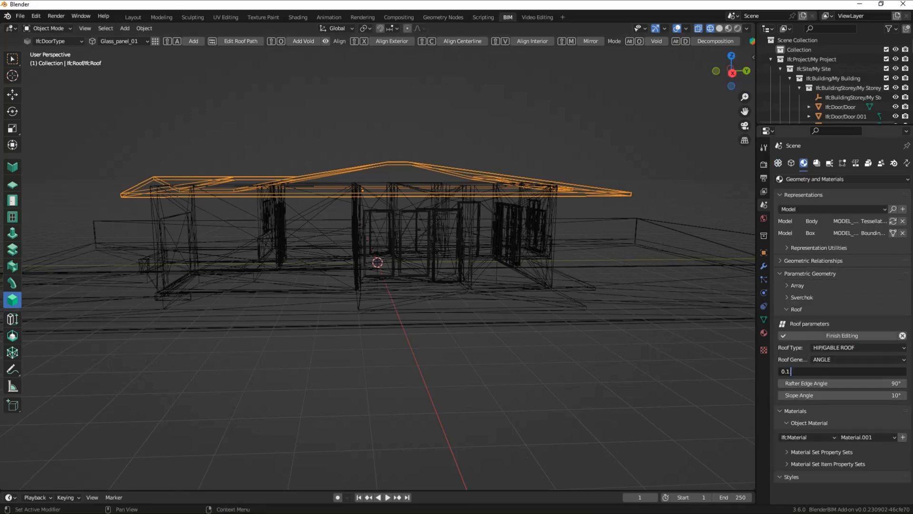
pyautogui.write('2')
pyautogui.press('Return')
# Set the roof's slope angle to 25°, finish editing the roof parameters and save the IFC project
pyautogui.doubleClick(879, 396)
pyautogui.press('BackSpace')
pyautogui.press('BackSpace')
pyautogui.press('BackSpace')
pyautogui.write('25')
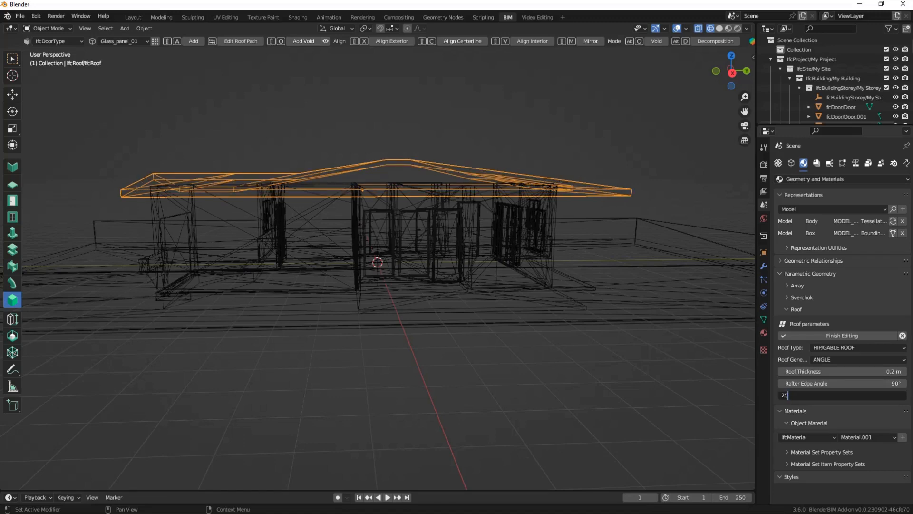
pyautogui.press('Return')
pyautogui.moveTo(731, 71); pyautogui.dragTo(834, 85)
pyautogui.click(19, 16)
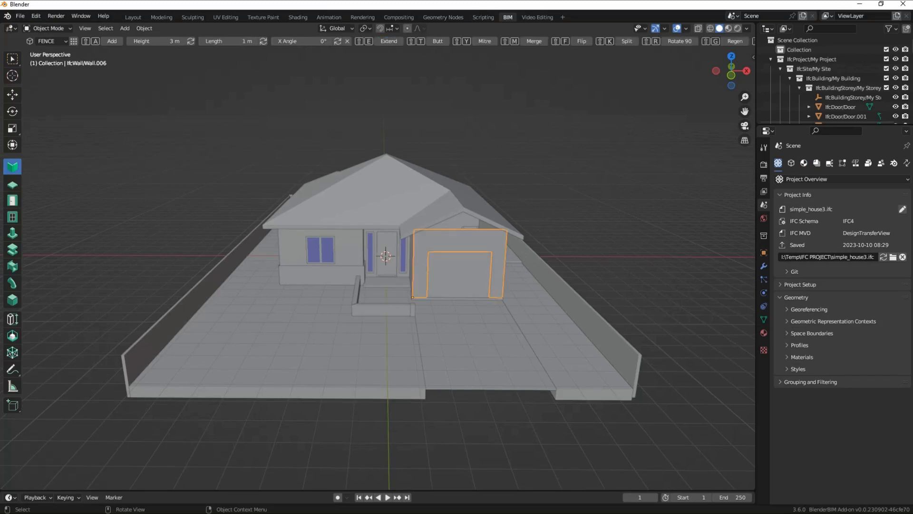
# Enter Edit Mode on the garage front wall and add a single loop cut at the middle of its top edge
pyautogui.scroll(3, 378, 257)
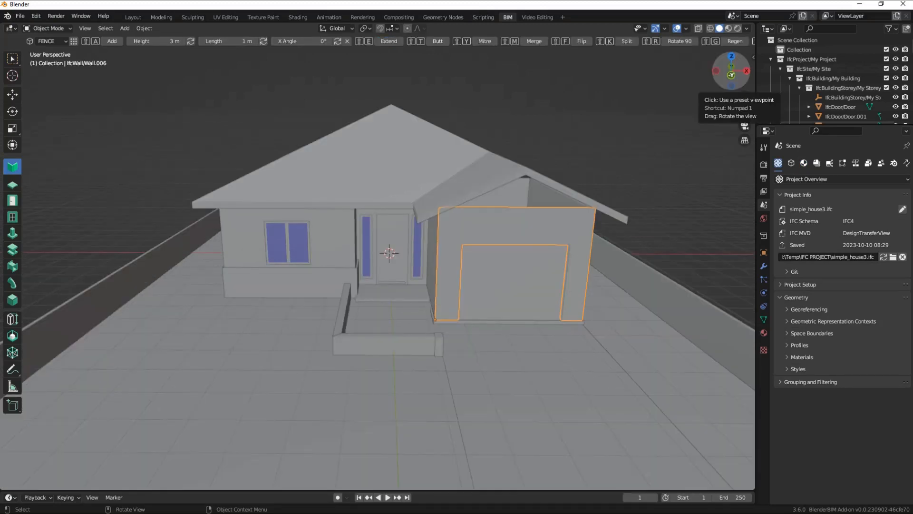
pyautogui.moveTo(730, 76); pyautogui.dragTo(718, 91)
pyautogui.scroll(3, 378, 257)
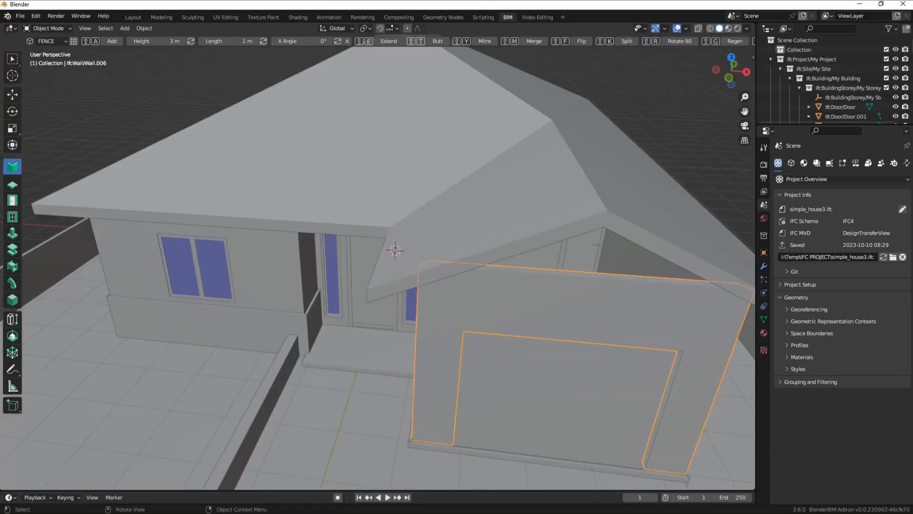
pyautogui.click(47, 28)
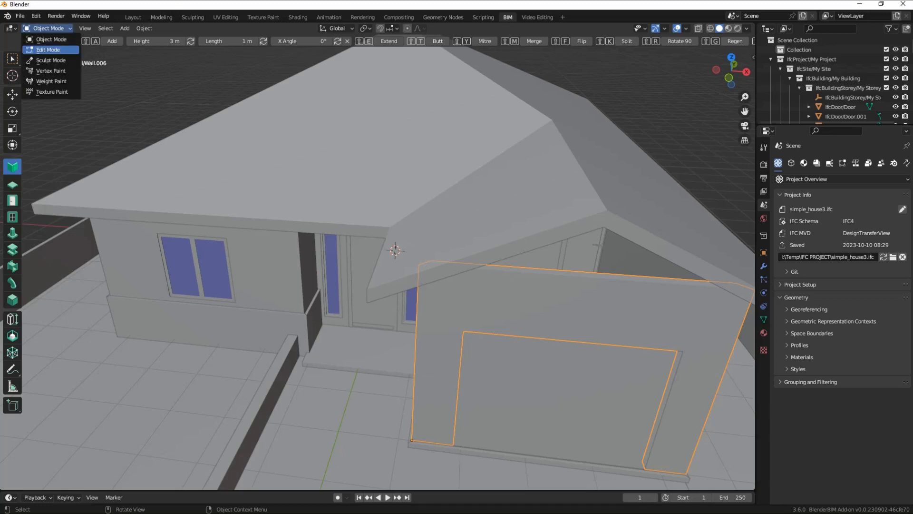
pyautogui.click(45, 50)
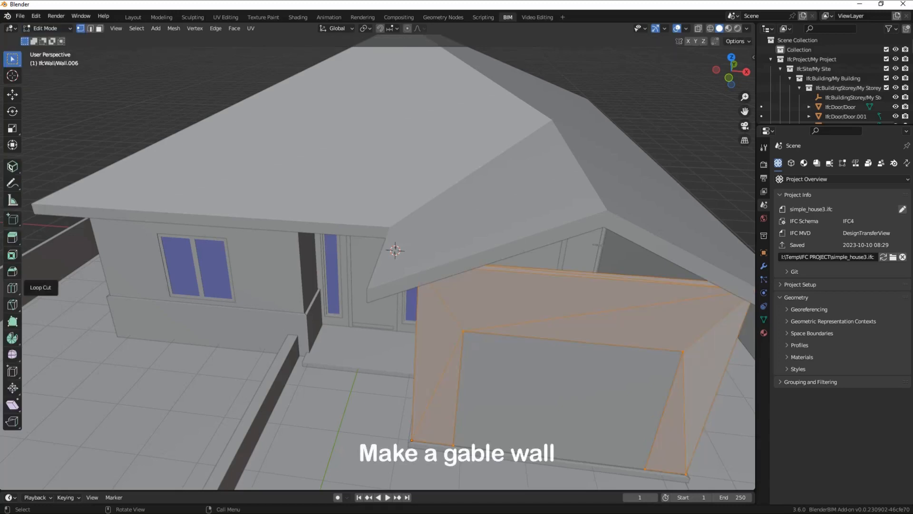
pyautogui.click(12, 287)
pyautogui.click(579, 276)
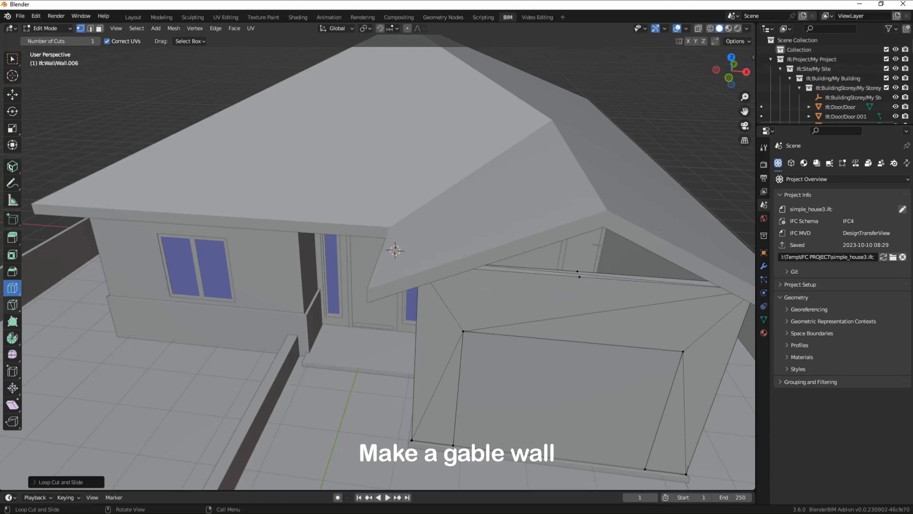
# Join the two midpoint vertices across the top of the garage front wall with a Knife cut
pyautogui.click(12, 304)
pyautogui.scroll(3, 378, 262)
pyautogui.scroll(-3, 378, 262)
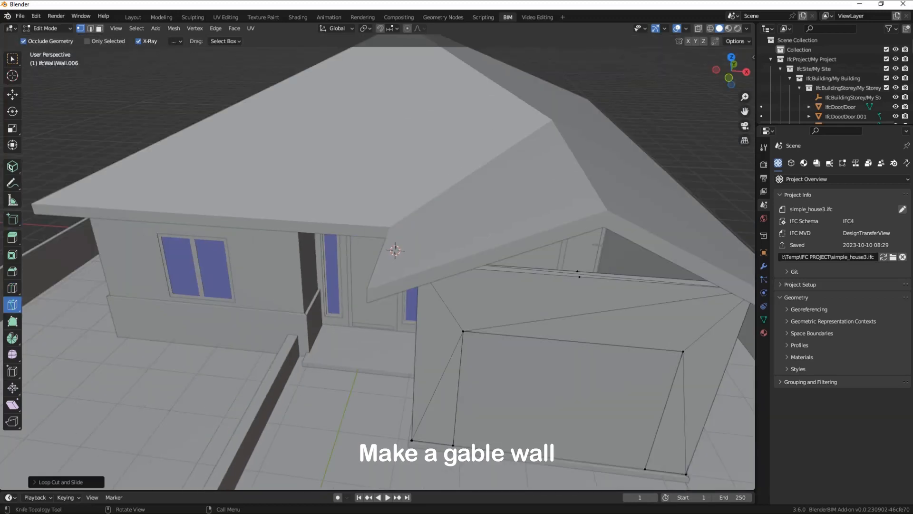
pyautogui.click(579, 276)
pyautogui.click(577, 272)
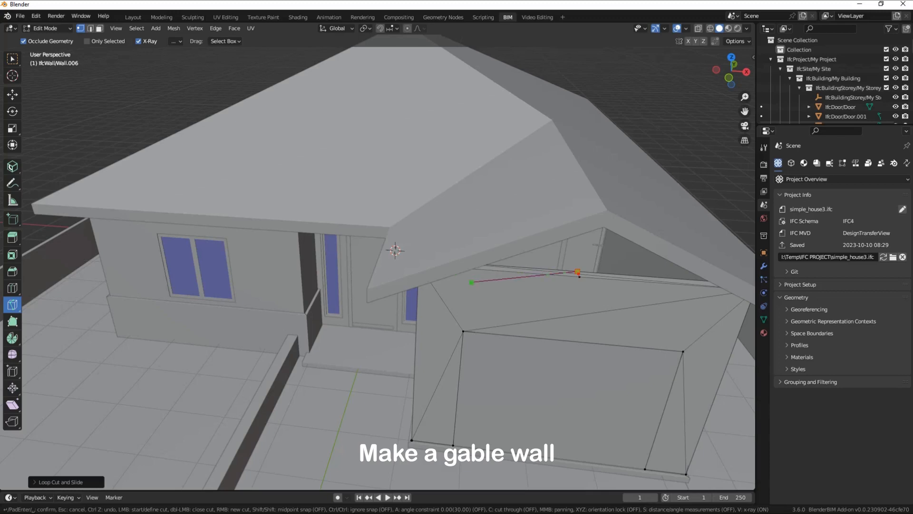
pyautogui.press('Return')
# In a wireframe front view, move the garage wall's cut midpoint edge up along Z to just below the roof's gable peak
pyautogui.scroll(-3, 378, 262)
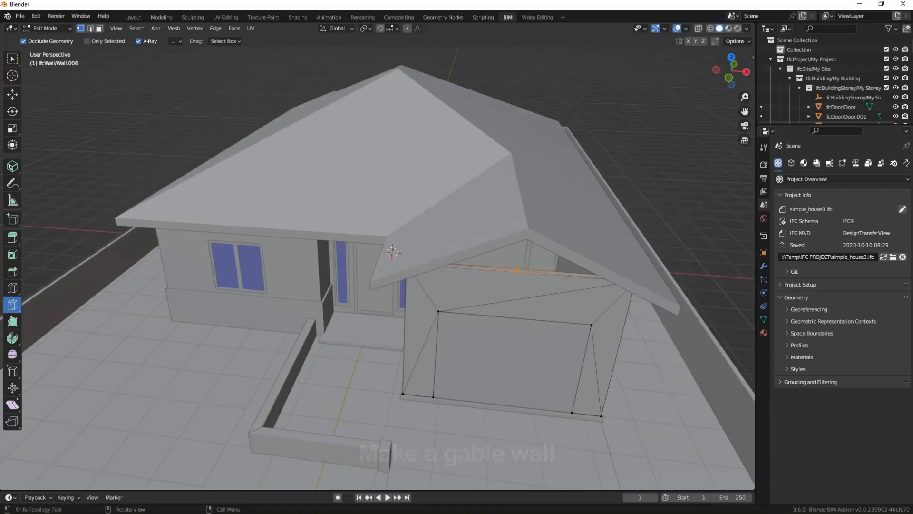
pyautogui.click(746, 71)
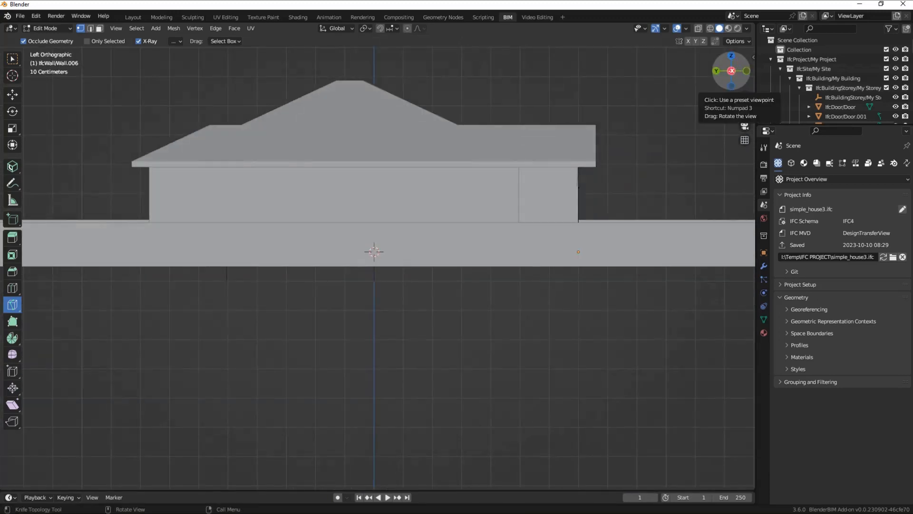
pyautogui.click(746, 71)
pyautogui.click(732, 71)
pyautogui.scroll(2, 523, 191)
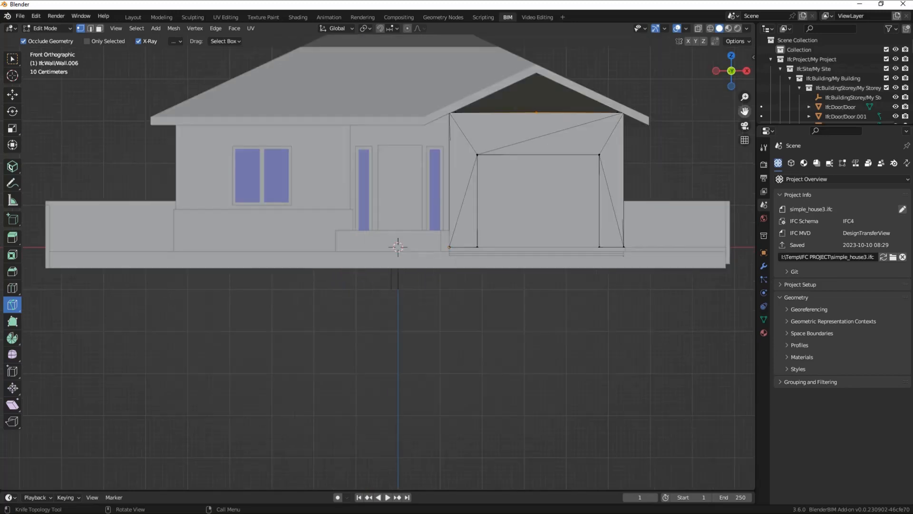
pyautogui.keyDown('shift'); pyautogui.moveTo(523, 190); pyautogui.dragTo(464, 299, button='middle'); pyautogui.keyUp('shift')
pyautogui.hotkey('shift', 'z')
pyautogui.scroll(2, 381, 250)
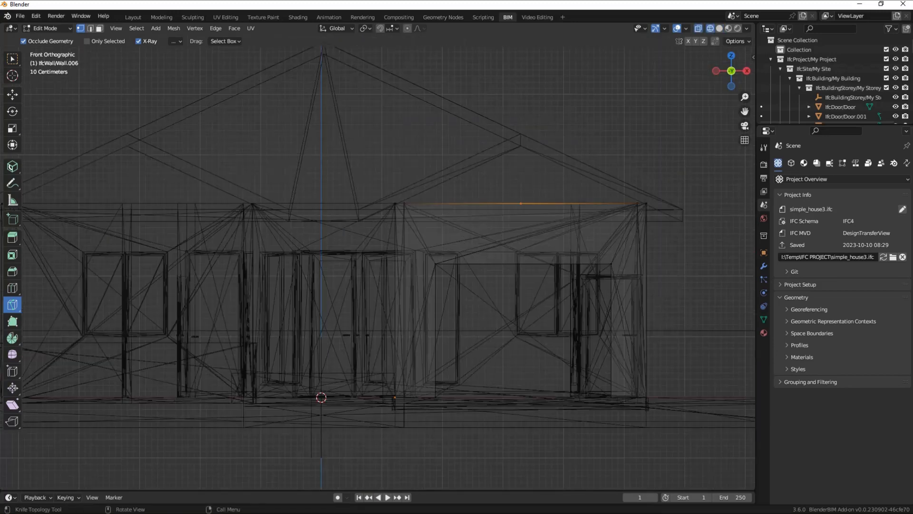
pyautogui.click(12, 94)
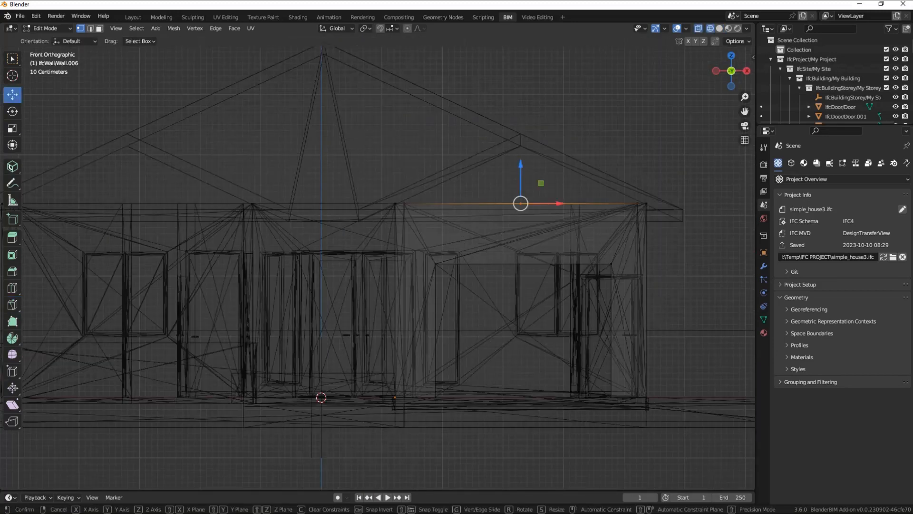
pyautogui.moveTo(521, 164); pyautogui.dragTo(521, 107)
# Show the model in solid shading in a perspective view and return the garage wall to Object Mode
pyautogui.scroll(-2, 528, 114)
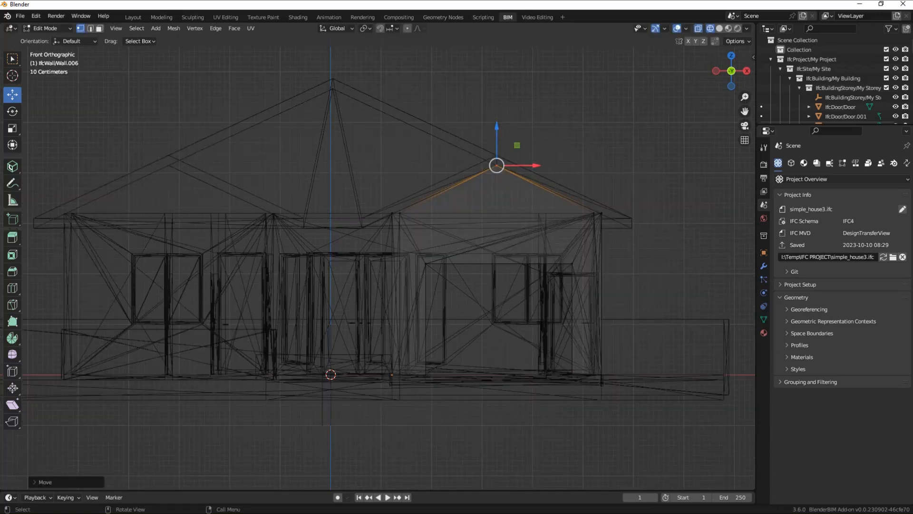
pyautogui.moveTo(731, 71); pyautogui.dragTo(722, 86)
pyautogui.scroll(-7, 389, 266)
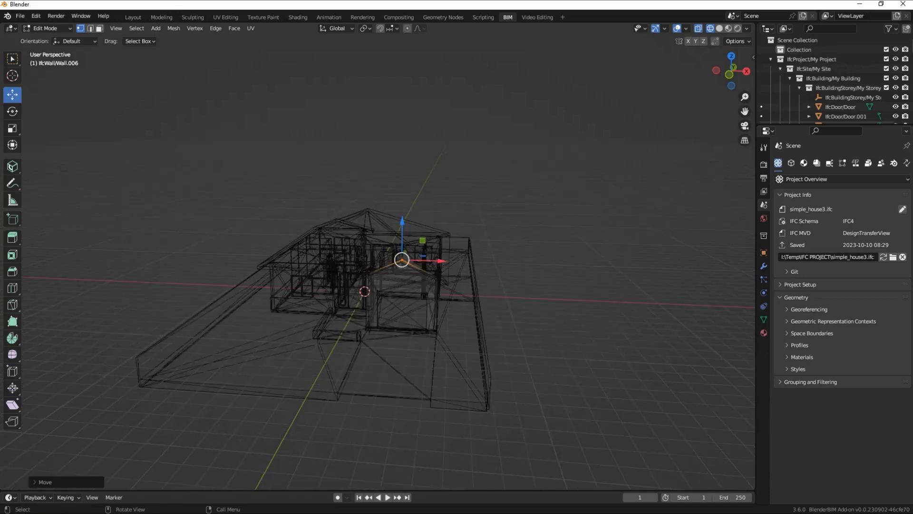
pyautogui.hotkey('shift', 'z')
pyautogui.click(47, 29)
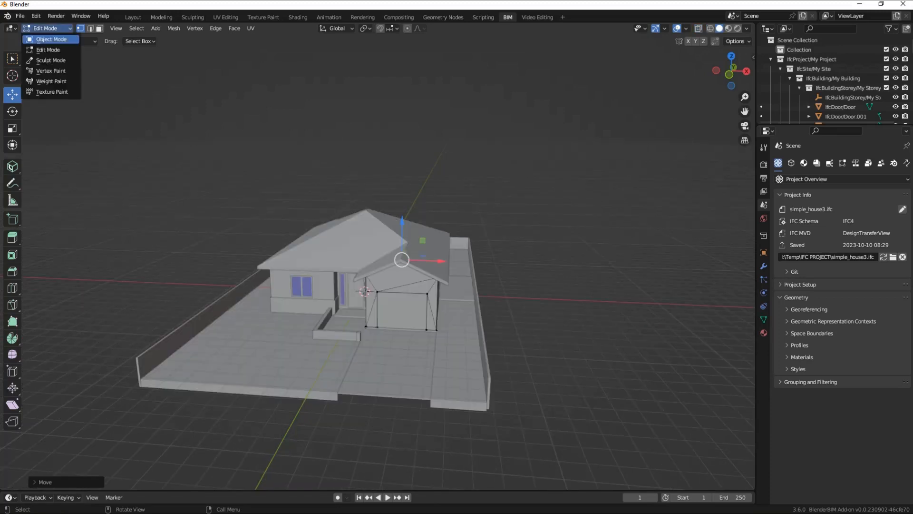
pyautogui.click(46, 39)
pyautogui.scroll(1, 378, 259)
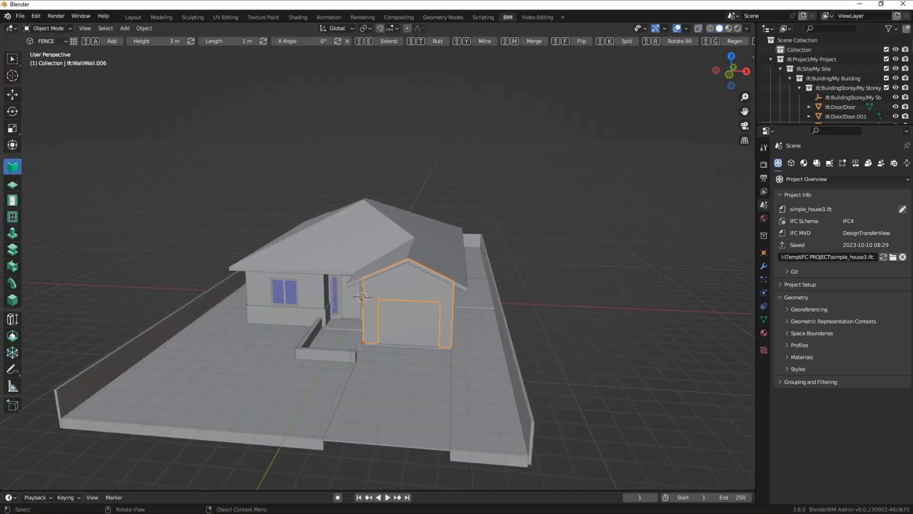
# Create a new wall type named GABLE with the predefined type SOLIDWALL
pyautogui.click(73, 41)
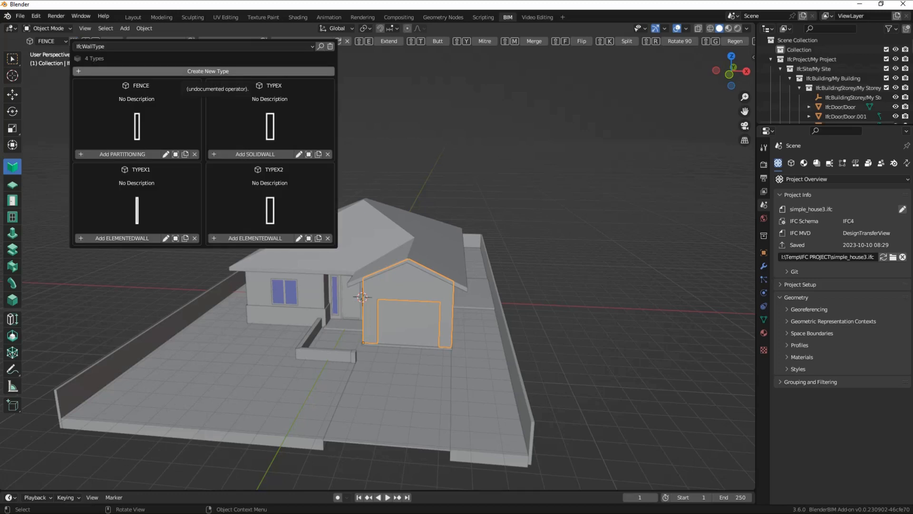
pyautogui.click(208, 71)
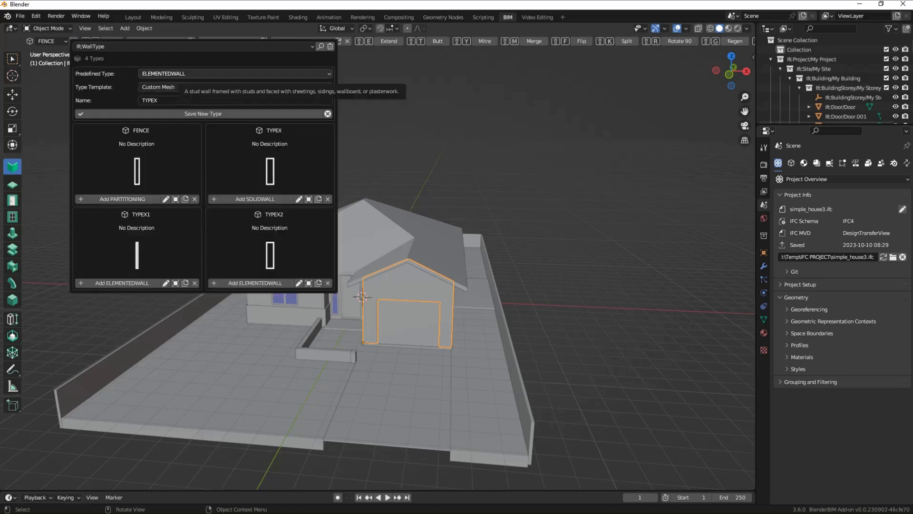
pyautogui.click(208, 73)
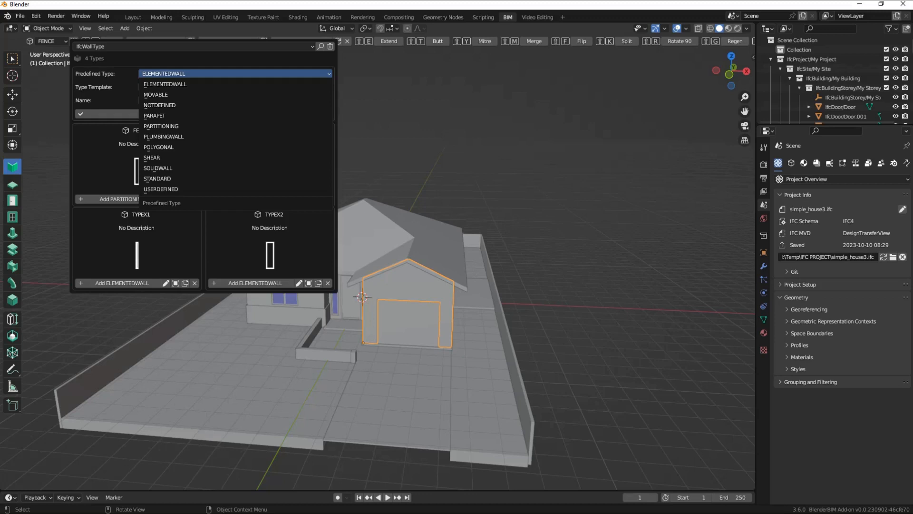
pyautogui.click(158, 168)
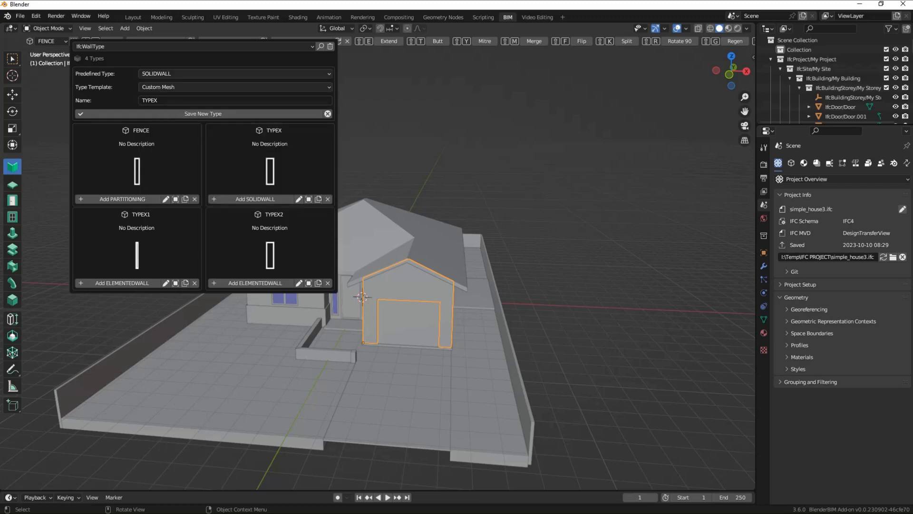
pyautogui.click(157, 100)
pyautogui.click(157, 101)
pyautogui.write('GABLE')
pyautogui.press('Return')
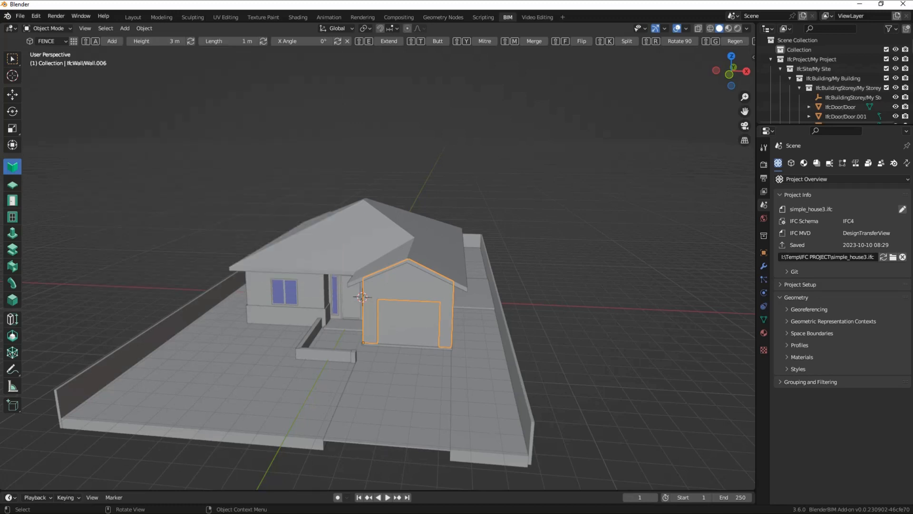
# Add an instance of the gable-shaped SOLIDWALL type named Wall to the model
pyautogui.hotkey('alt', 'a')
pyautogui.click(48, 41)
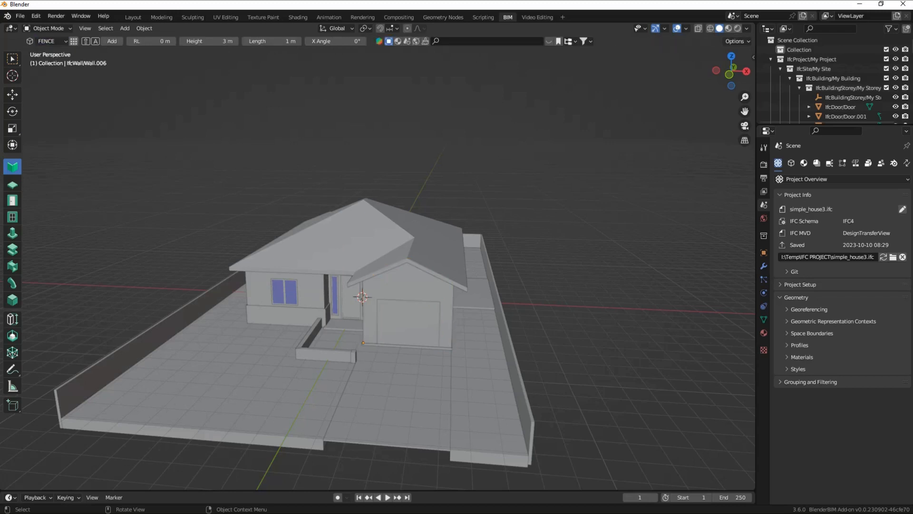
pyautogui.click(73, 42)
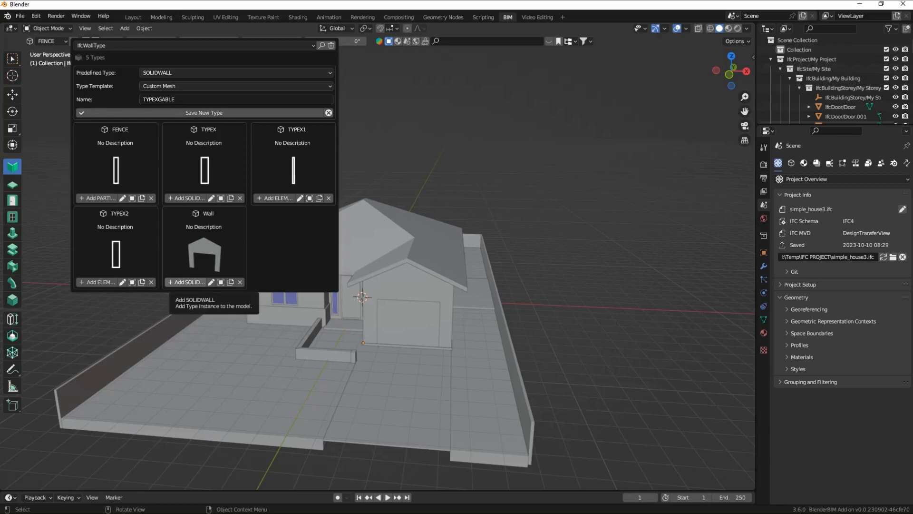
pyautogui.click(186, 282)
pyautogui.scroll(2, 378, 266)
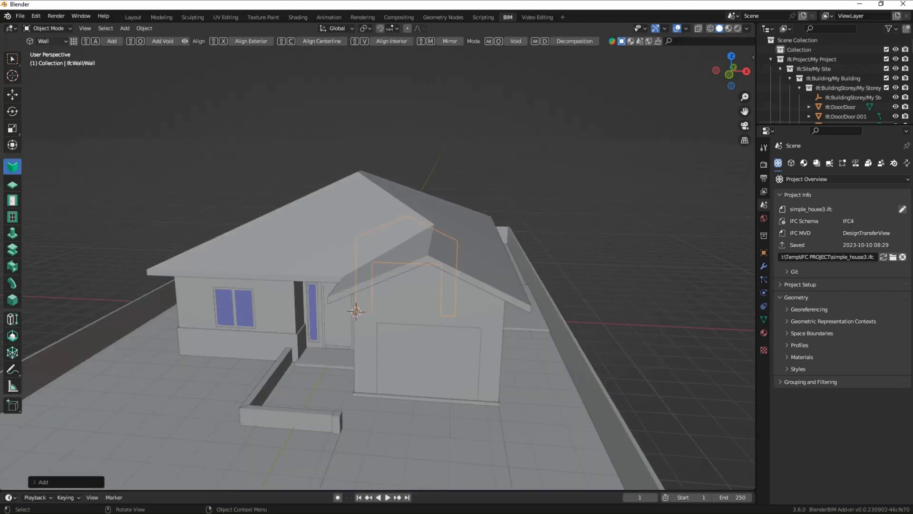
# Rename the gable-shaped wall type called Wall to TYPEXGABLE
pyautogui.click(51, 41)
pyautogui.click(74, 41)
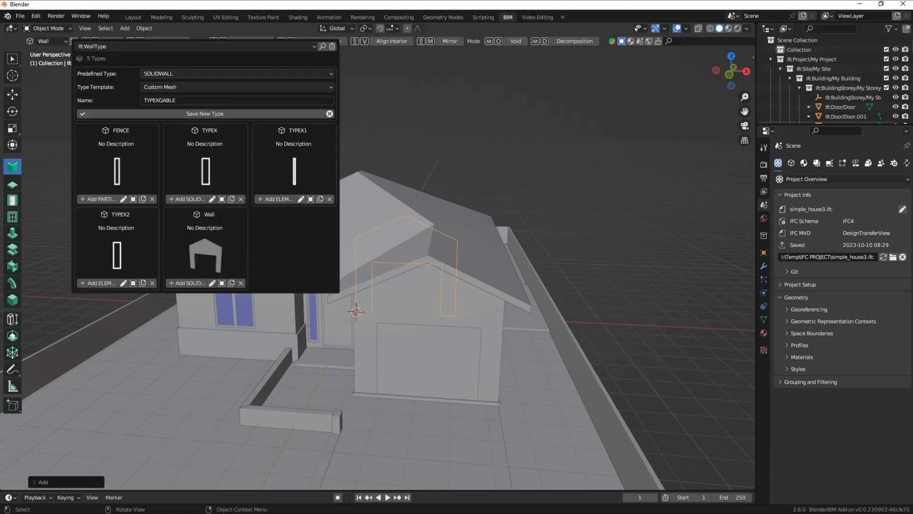
pyautogui.click(222, 283)
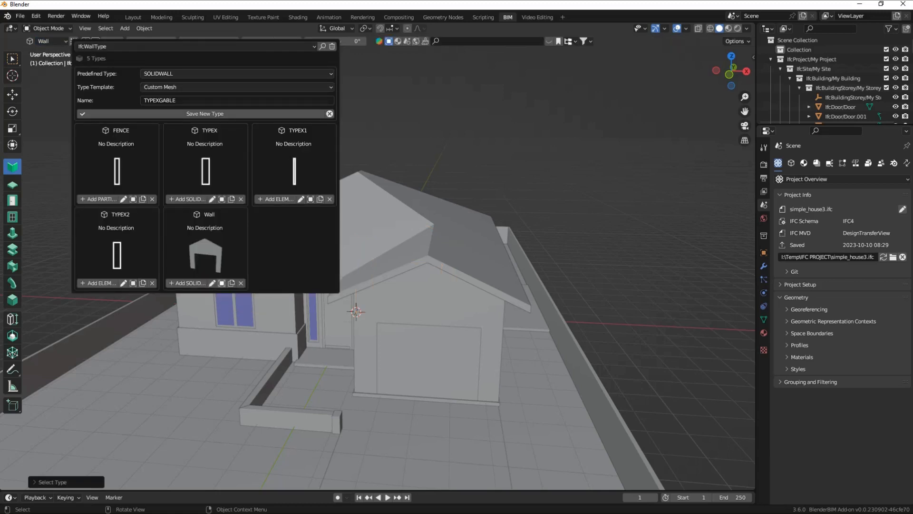
pyautogui.click(212, 283)
pyautogui.click(211, 303)
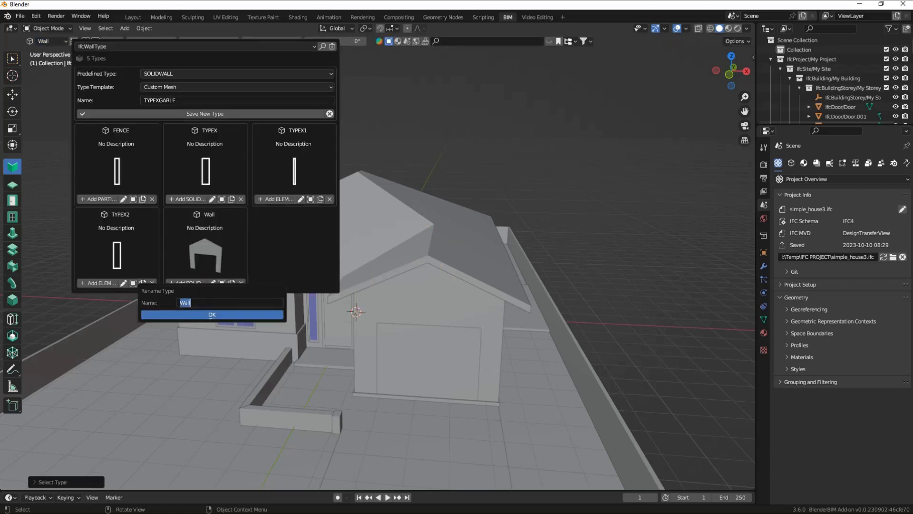
pyautogui.press('BackSpace')
pyautogui.write('TYPEX')
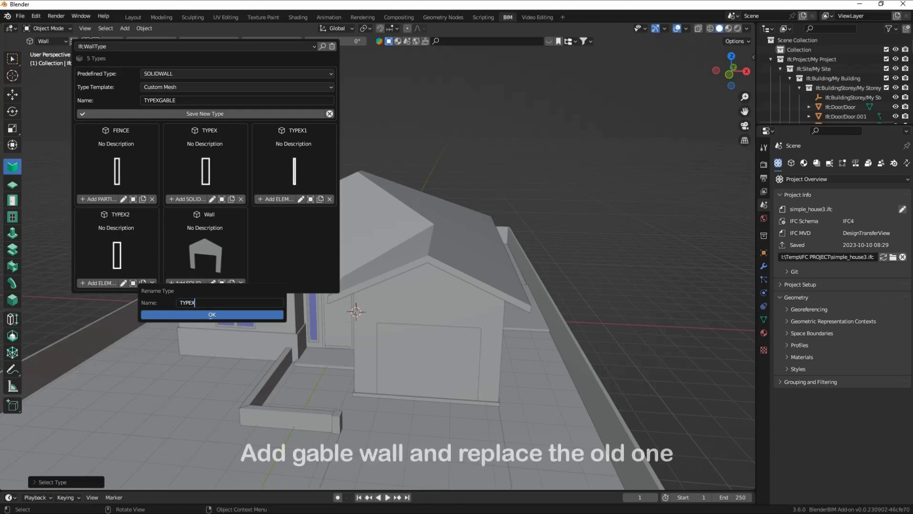
pyautogui.write('GABLE')
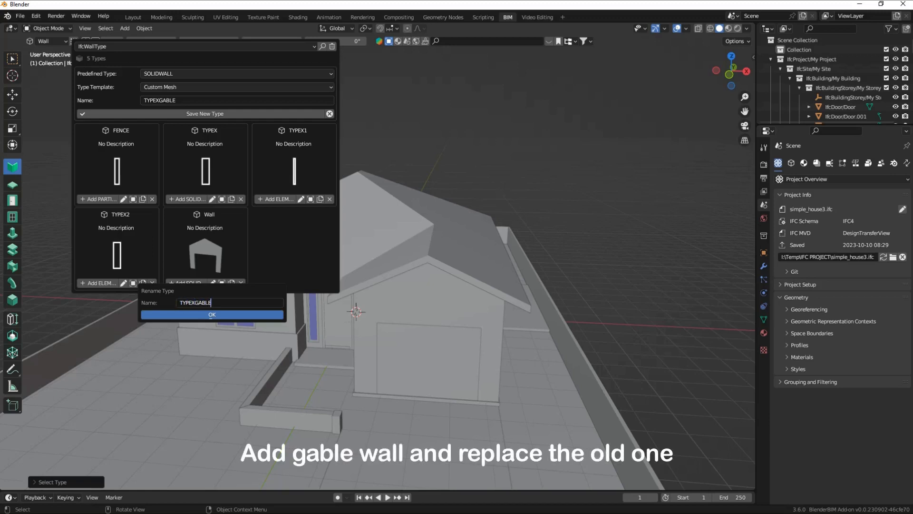
pyautogui.press('Return')
pyautogui.press('Escape')
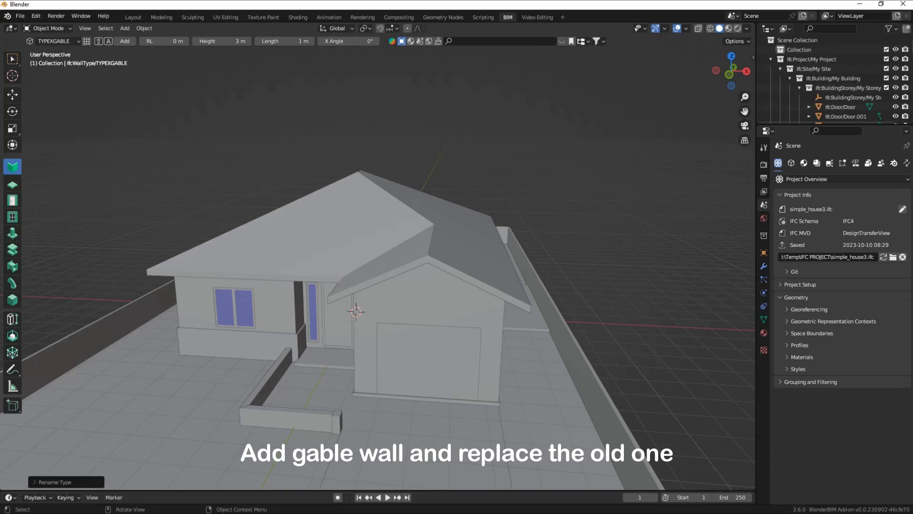
# Show the model in wireframe and select the new gable wall at the 3D cursor, viewing it in perspective
pyautogui.click(419, 295)
pyautogui.press('KP_7')
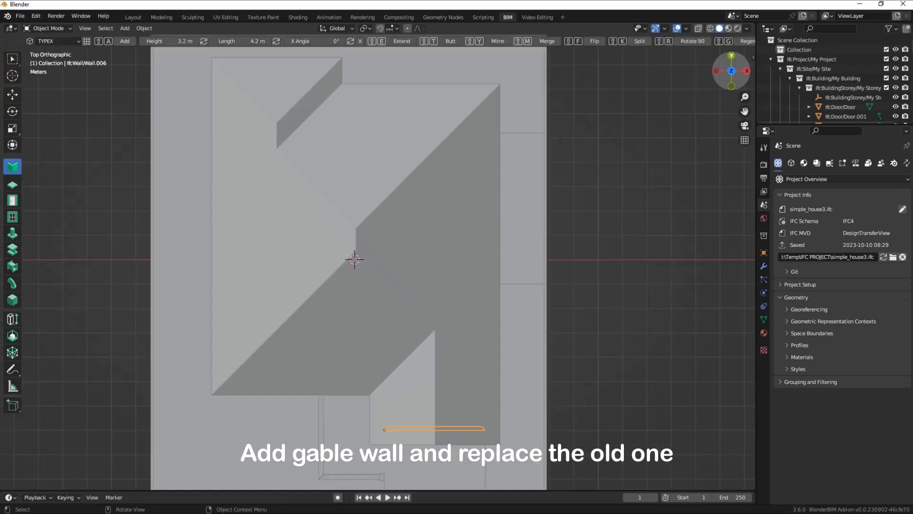
pyautogui.hotkey('shift', 'z')
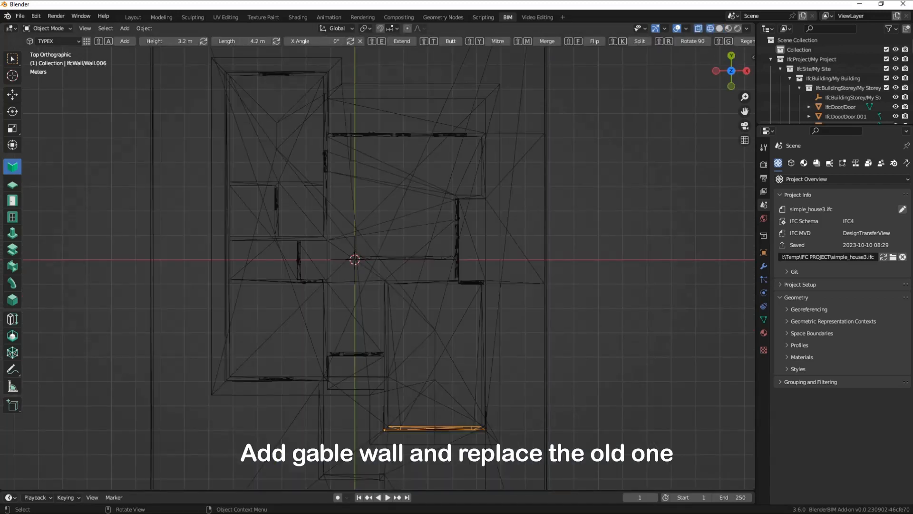
pyautogui.click(390, 260)
pyautogui.scroll(-3, 354, 259)
pyautogui.moveTo(354, 259); pyautogui.dragTo(371, 219, button='middle')
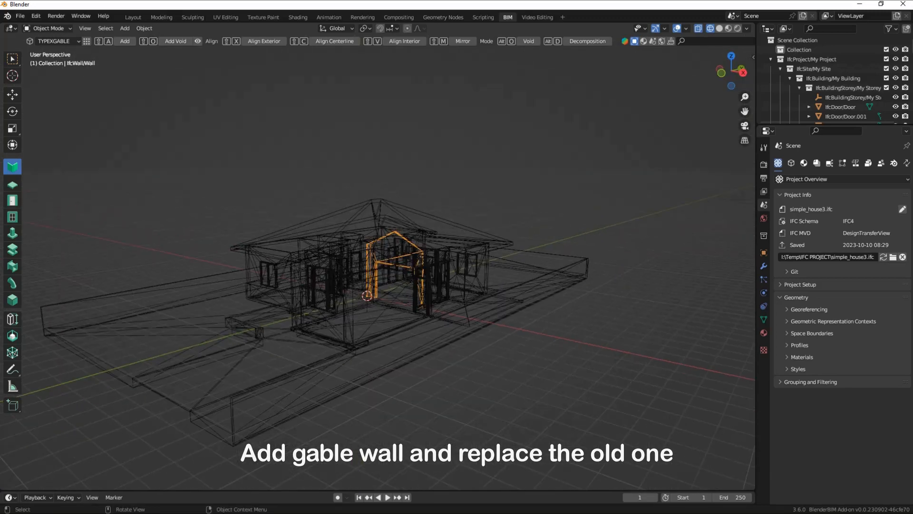
pyautogui.scroll(2, 376, 286)
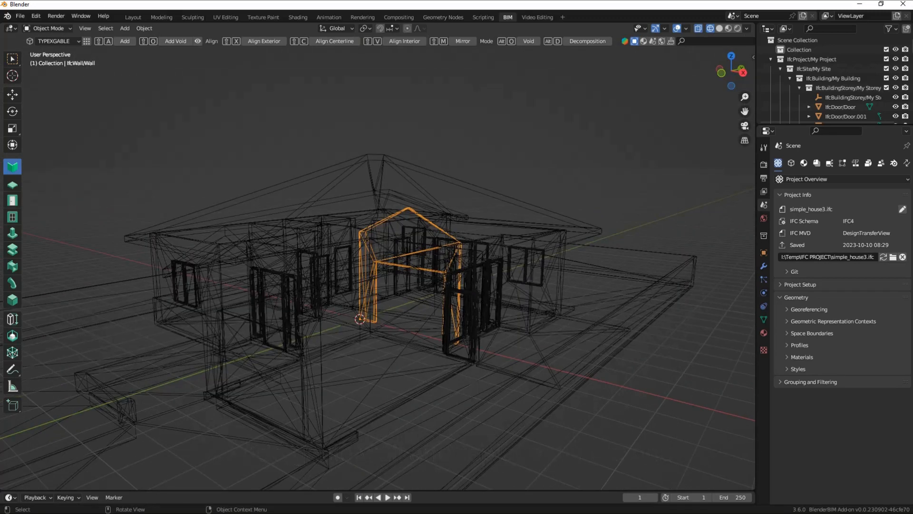
# Turn on snapping and move the new gable wall onto the base corner of the garage front, then return to solid shading
pyautogui.click(12, 94)
pyautogui.click(380, 28)
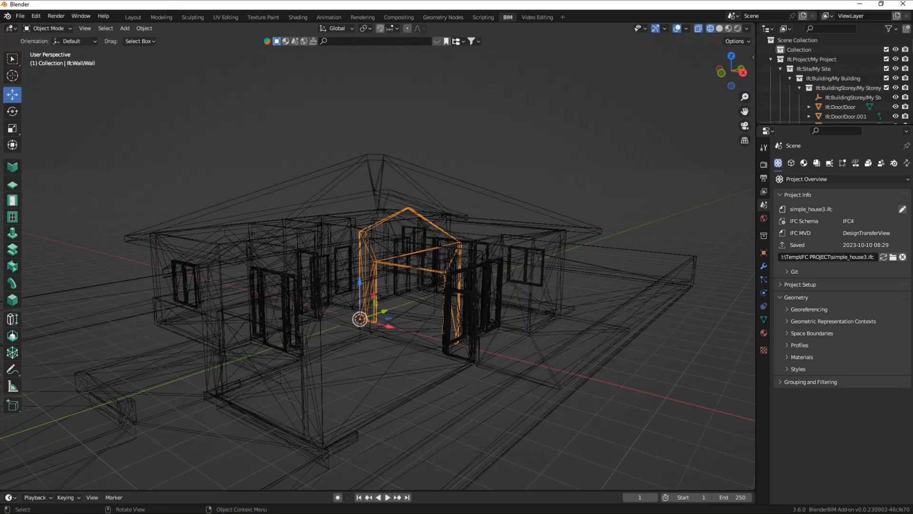
pyautogui.click(393, 28)
pyautogui.click(365, 67)
pyautogui.moveTo(359, 319); pyautogui.dragTo(207, 391)
pyautogui.scroll(-1, 375, 285)
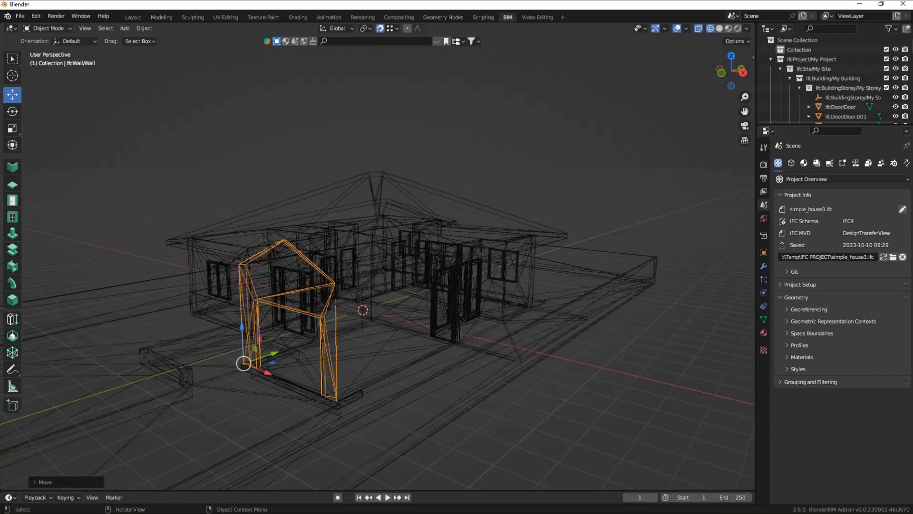
pyautogui.moveTo(381, 286); pyautogui.dragTo(238, 285, button='middle')
pyautogui.hotkey('shift', 'z')
pyautogui.scroll(3, 376, 286)
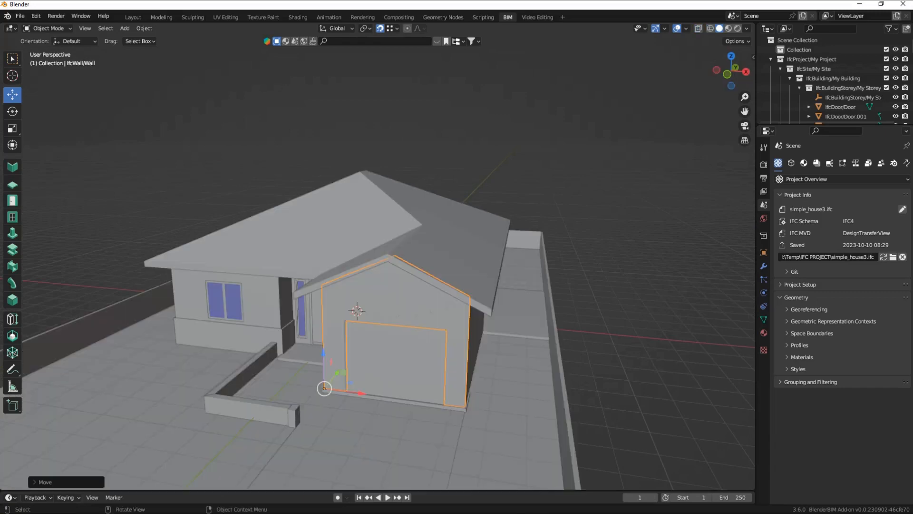
# Save the IFC project and reload simple_house3.ifc from the IFC PROJECT folder
pyautogui.moveTo(731, 72); pyautogui.dragTo(675, 76)
pyautogui.hotkey('ctrl', 's')
pyautogui.click(20, 16)
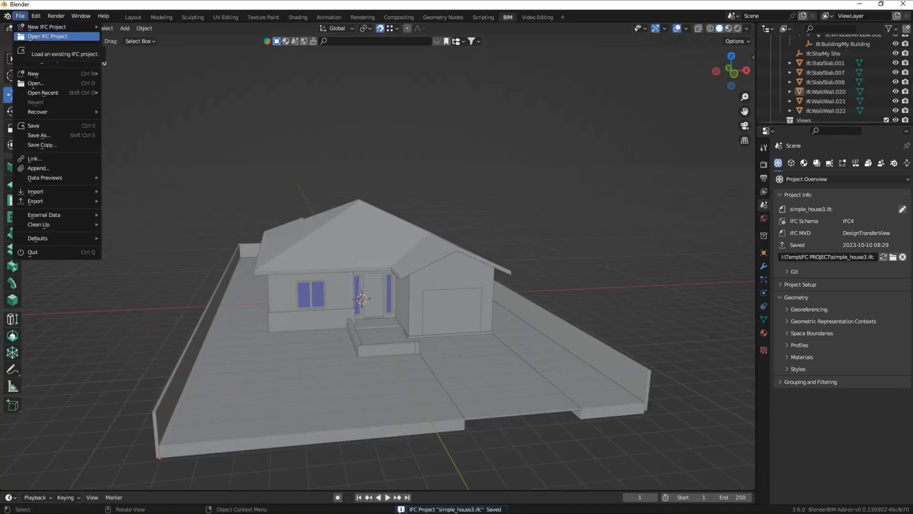
pyautogui.click(47, 36)
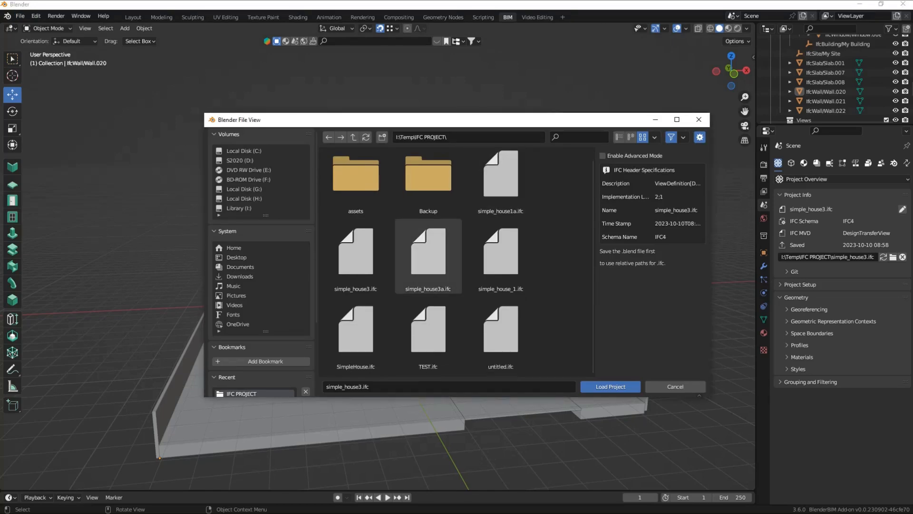
pyautogui.click(356, 257)
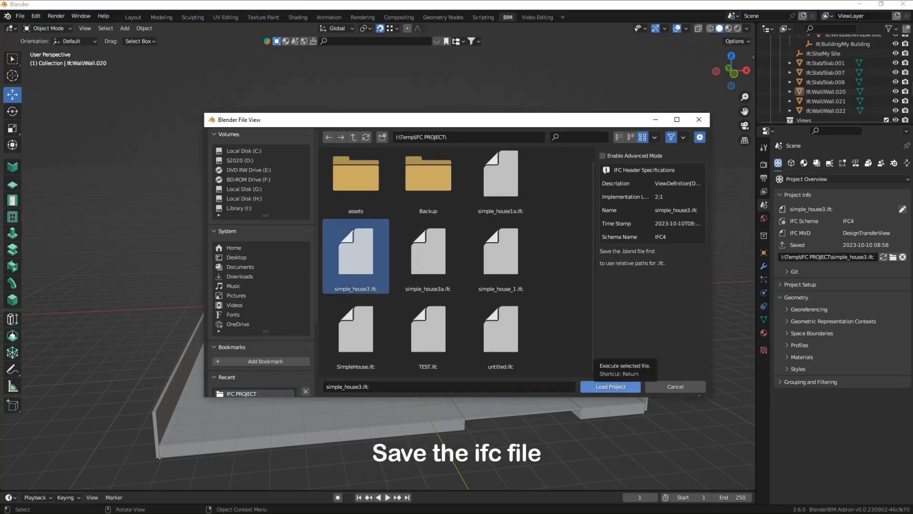
pyautogui.click(610, 386)
pyautogui.scroll(-2, 377, 262)
pyautogui.scroll(3, 377, 262)
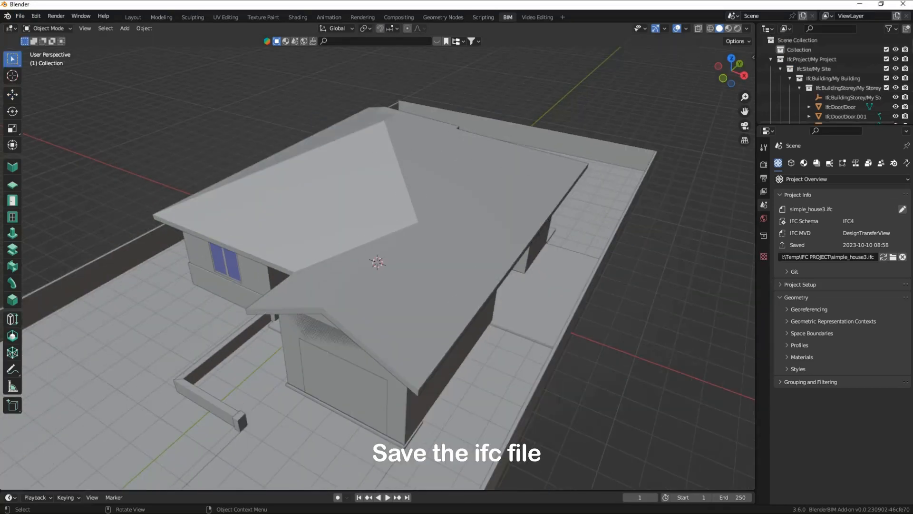
# Delete the old flat-topped garage front wall and save the IFC project
pyautogui.click(333, 333)
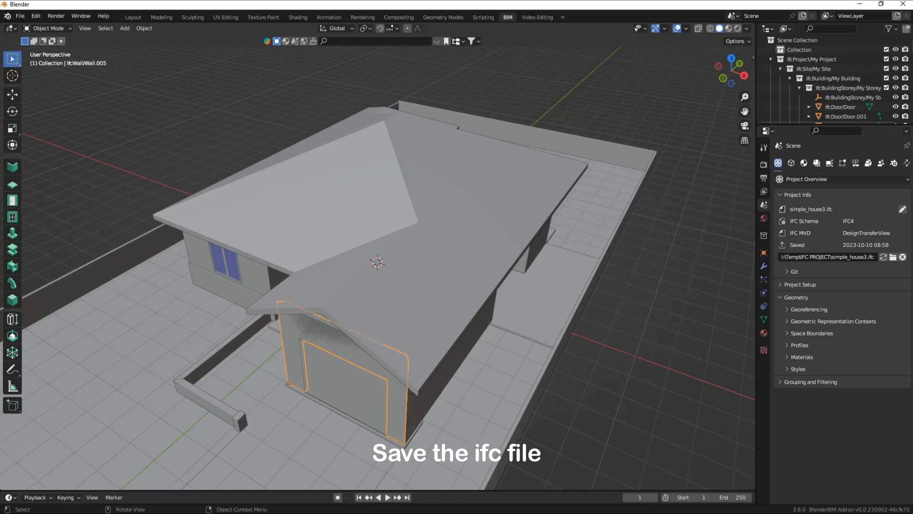
pyautogui.scroll(-2, 377, 262)
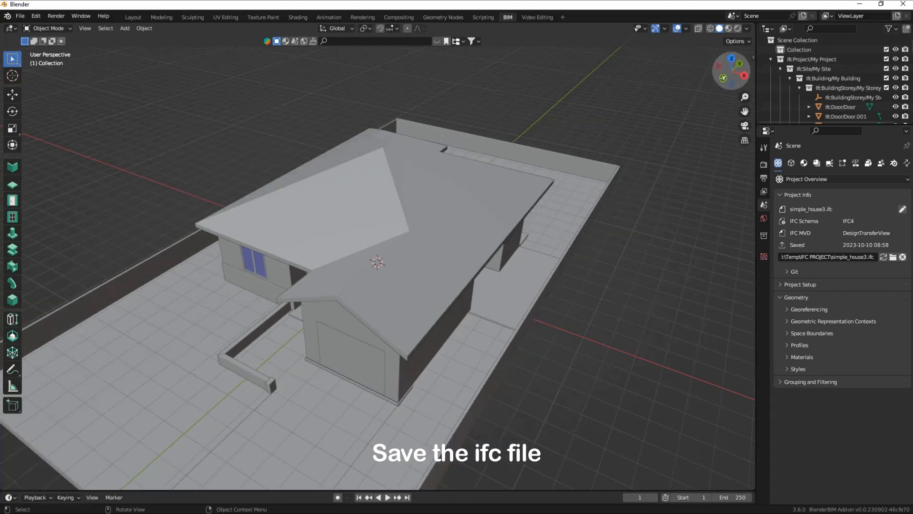
pyautogui.moveTo(731, 71); pyautogui.dragTo(730, 76)
pyautogui.click(20, 16)
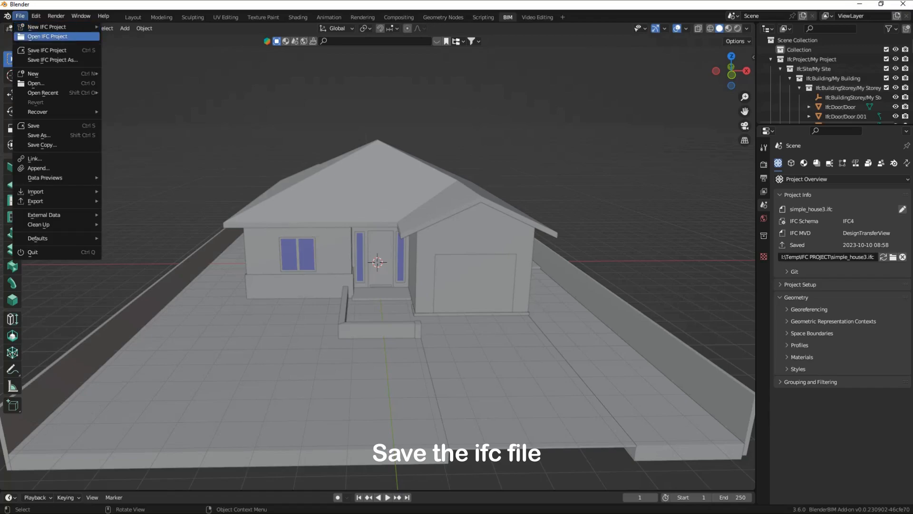
pyautogui.click(46, 50)
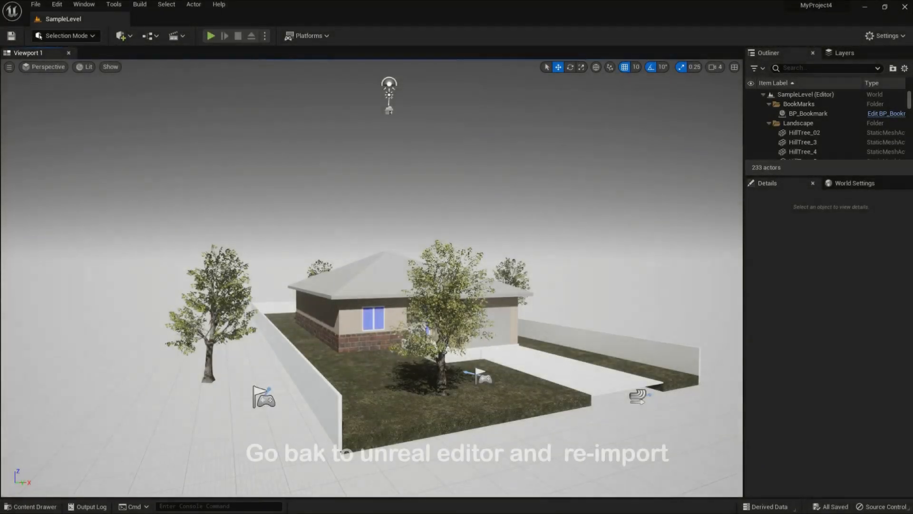
# Switch to Unreal Editor and reimport the simple_house3 Datasmith scene with the existing import options
pyautogui.press('a')
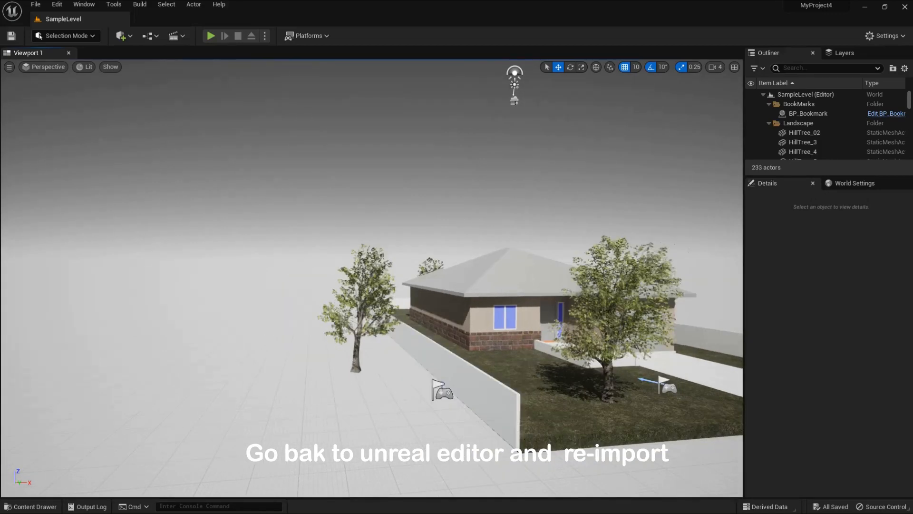
pyautogui.press('d')
pyautogui.moveTo(371, 278); pyautogui.dragTo(347, 305, button='right')
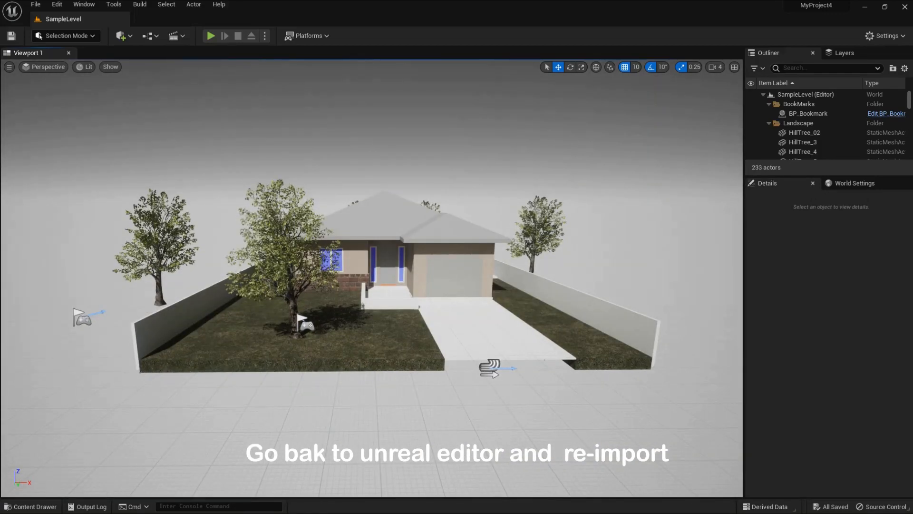
pyautogui.click(29, 506)
pyautogui.rightClick(270, 418)
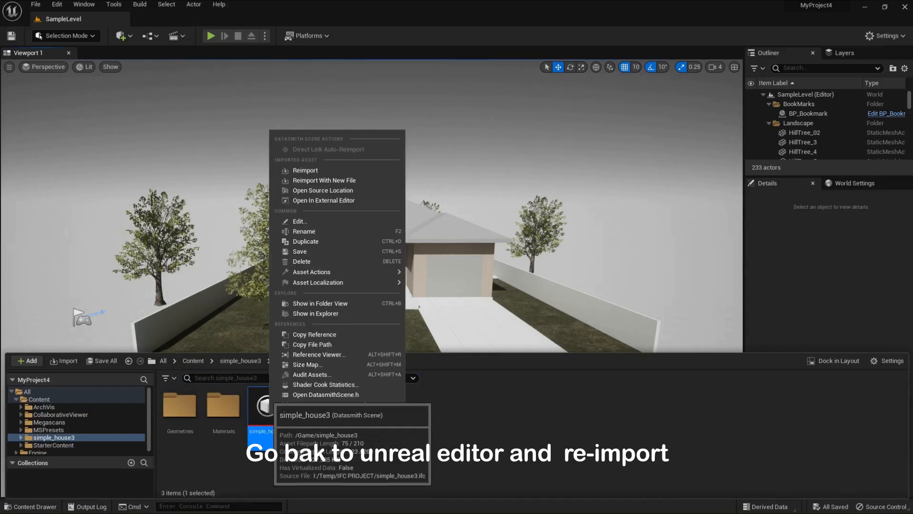
pyautogui.click(333, 173)
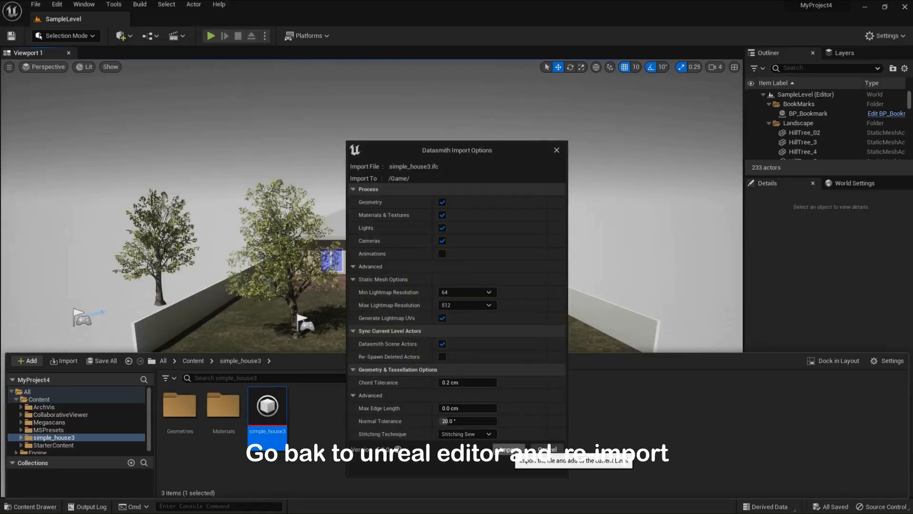
pyautogui.click(508, 449)
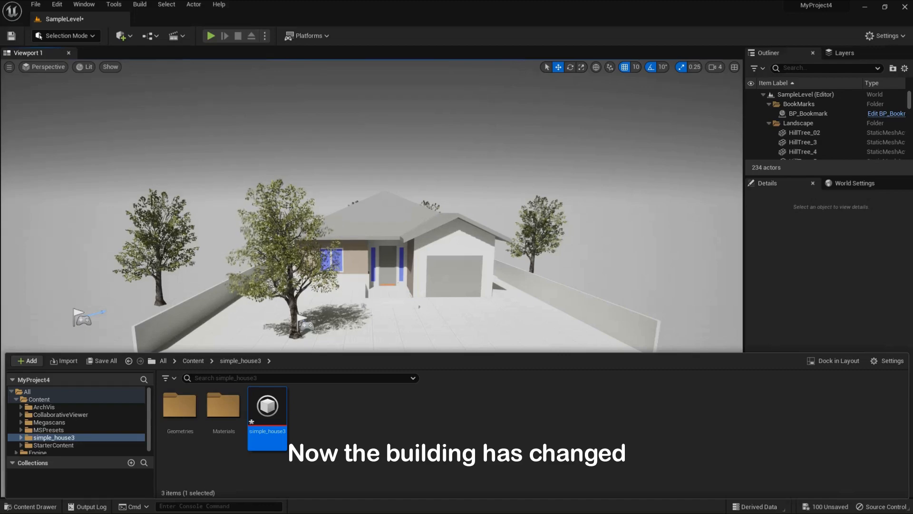
pyautogui.scroll(-5, 372, 205)
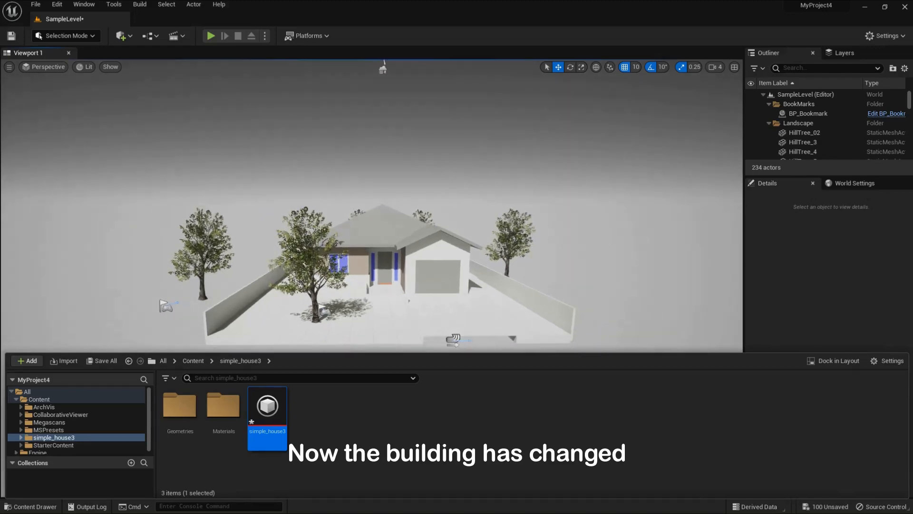
pyautogui.scroll(4, 372, 205)
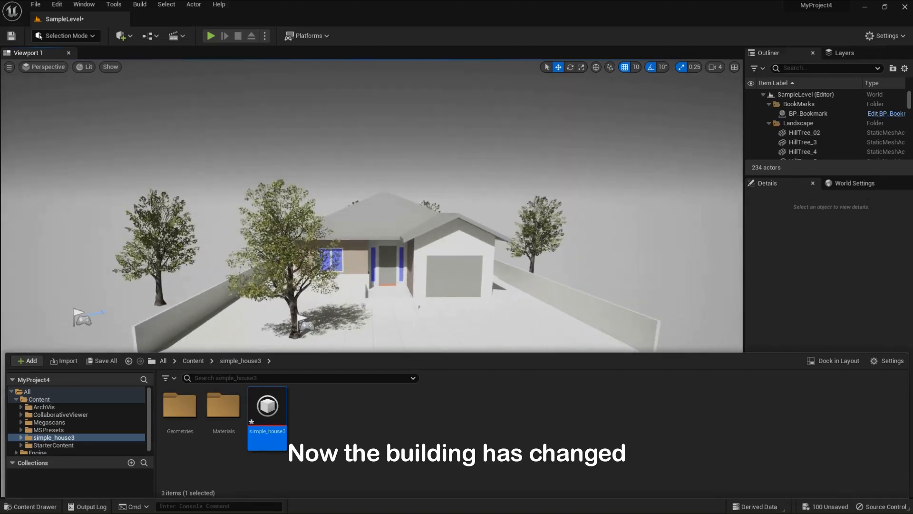